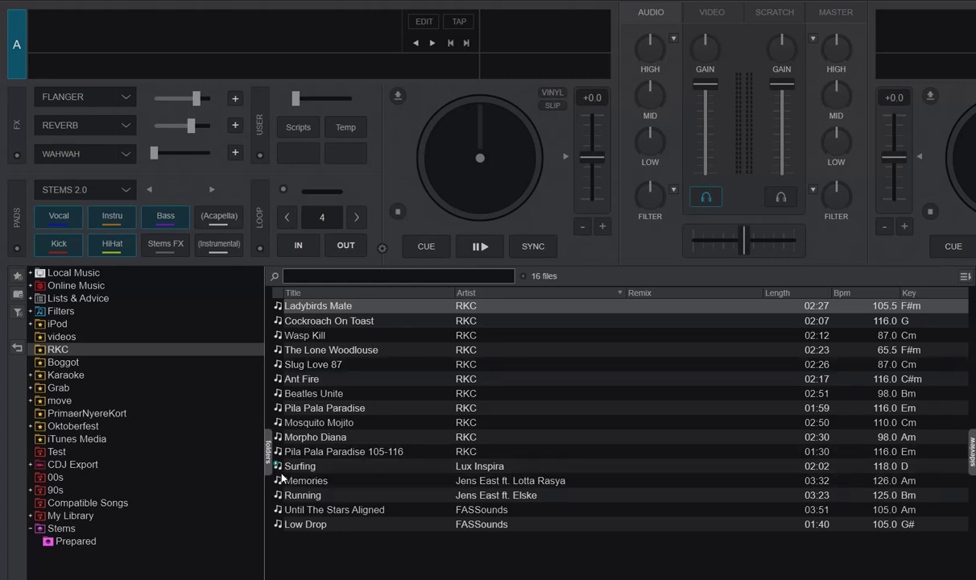
Check the saved-stems marker on the track Surfing, load it onto deck A and start playback
mouse_move(279, 467)
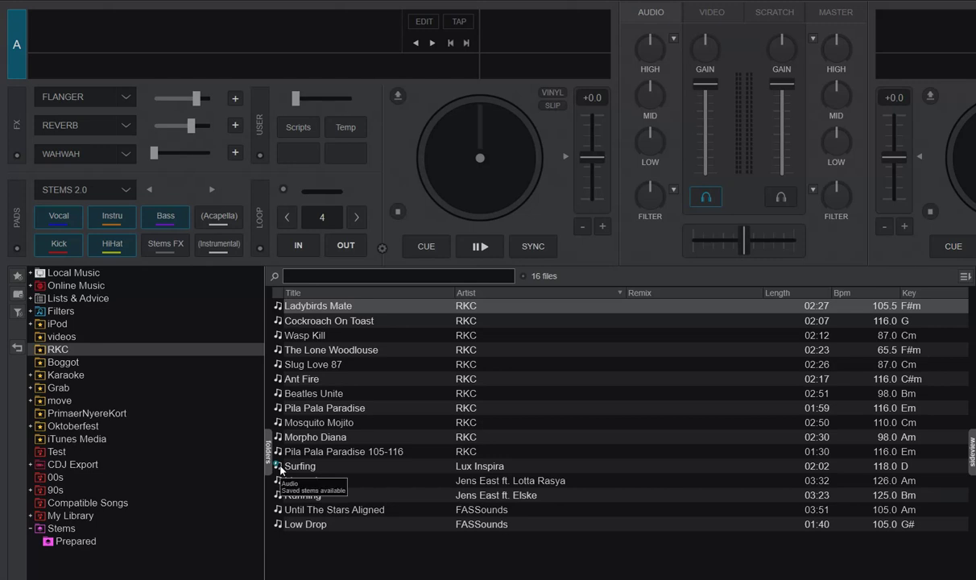
left_click(333, 467)
left_click_drag(333, 467, 415, 191)
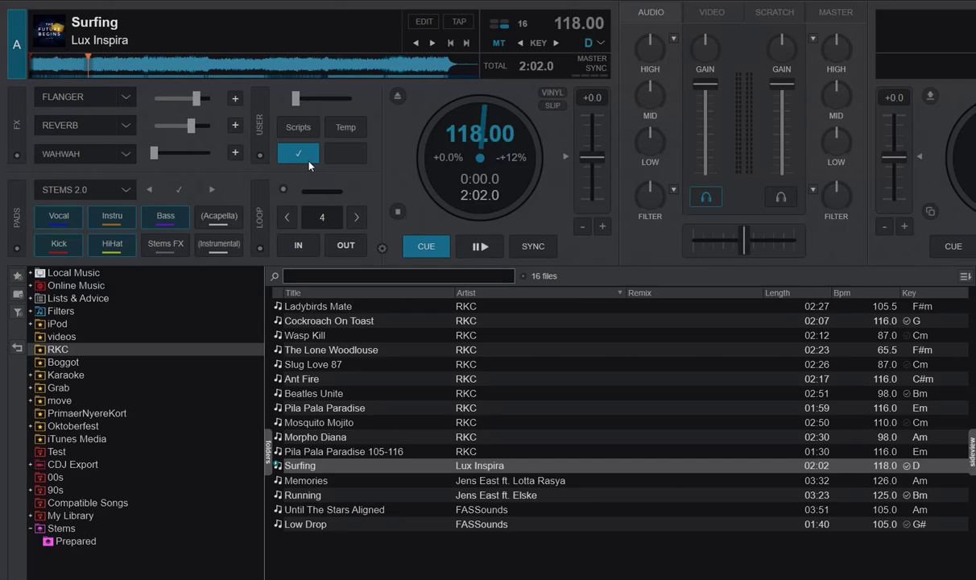
left_click(481, 247)
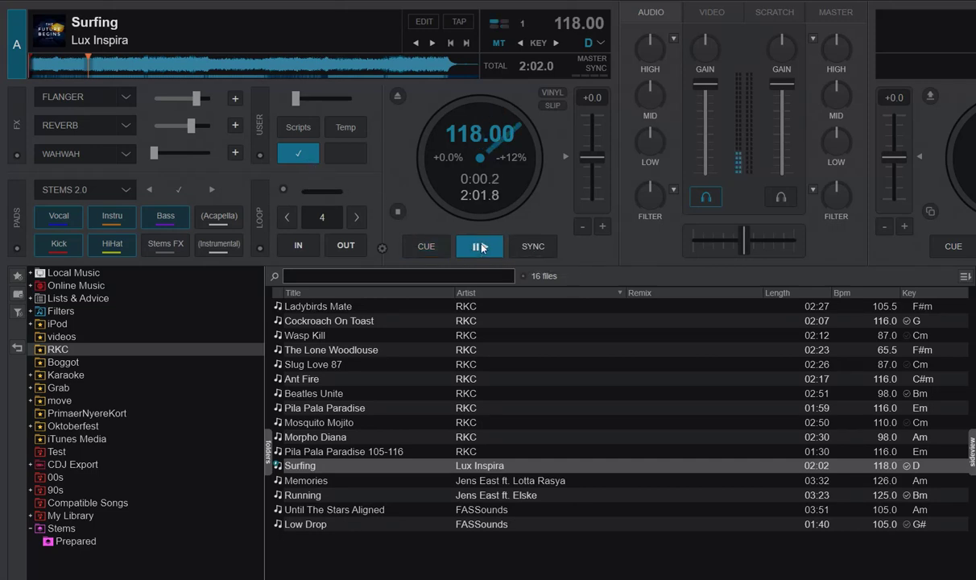
Audition Surfing's separated stems, including the acapella and instrumental versions, and return the track to its cue point
left_click(112, 215)
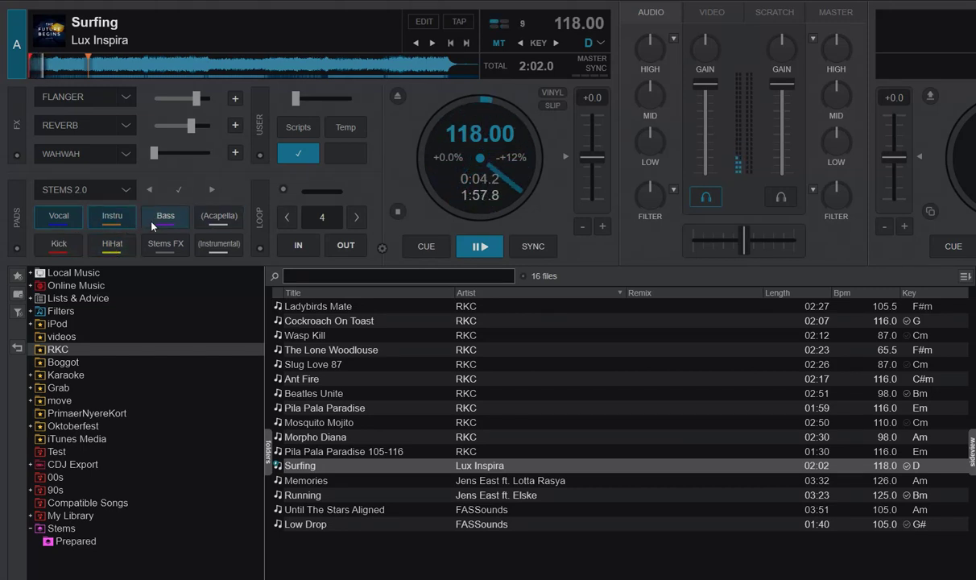
left_click(111, 235)
left_click(63, 234)
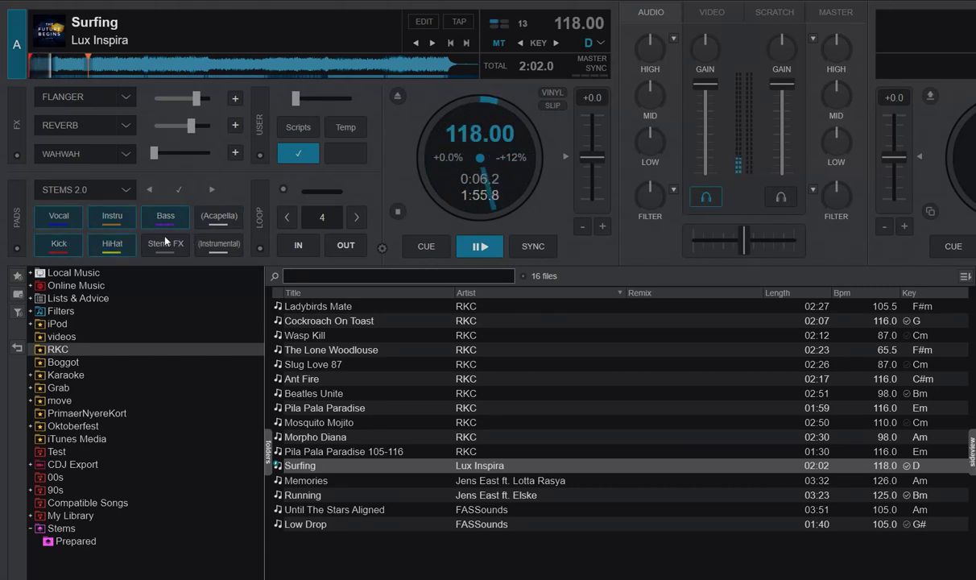
left_click(217, 215)
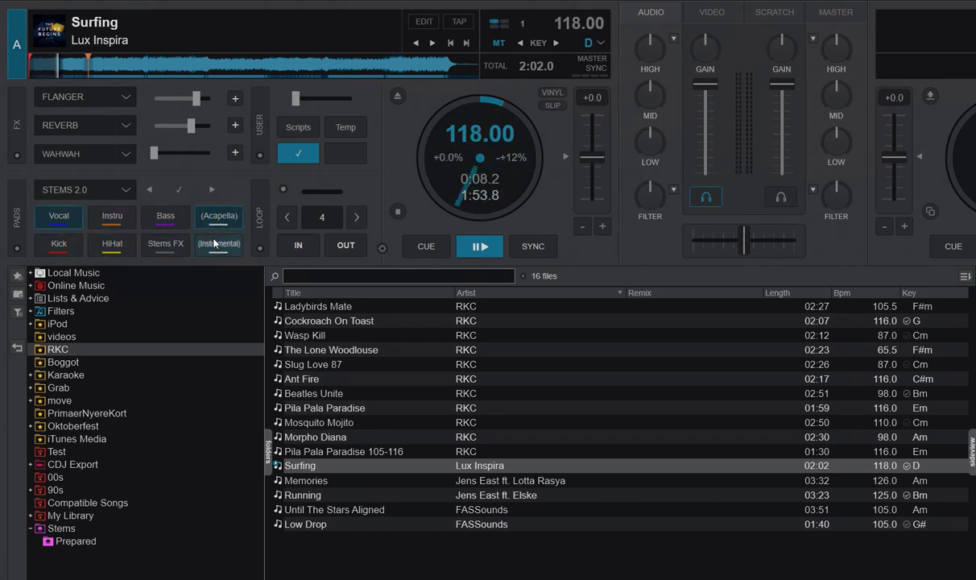
left_click(215, 243)
left_click(210, 237)
left_click(425, 248)
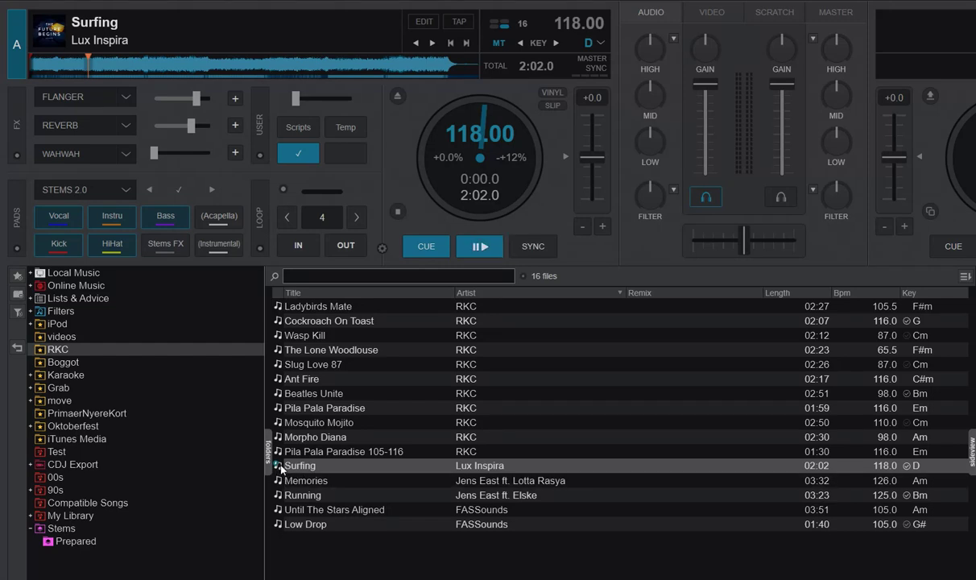
View the Prepared stems folder, and load Ladybirds Mate from the RKC folder onto deck A and play it
left_click(76, 541)
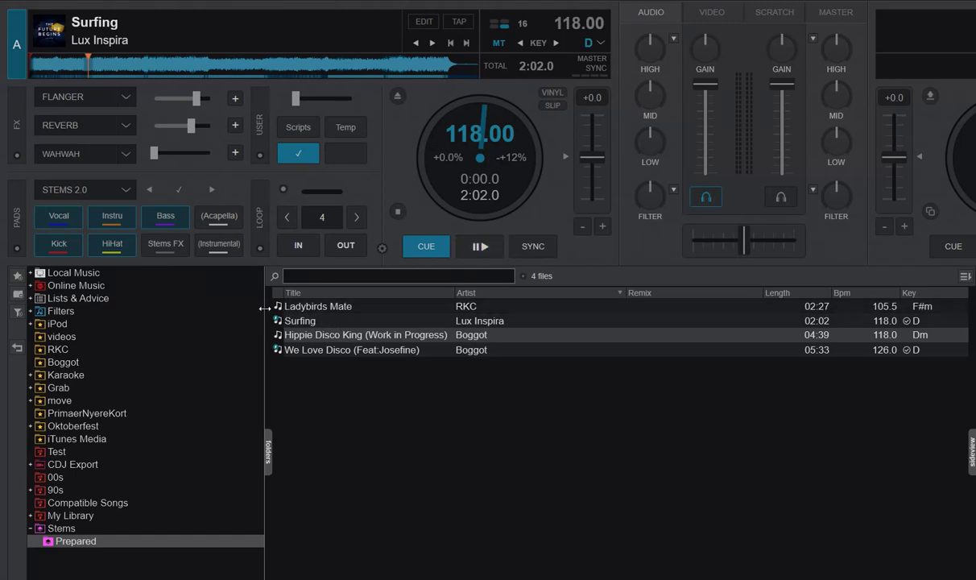
left_click(58, 349)
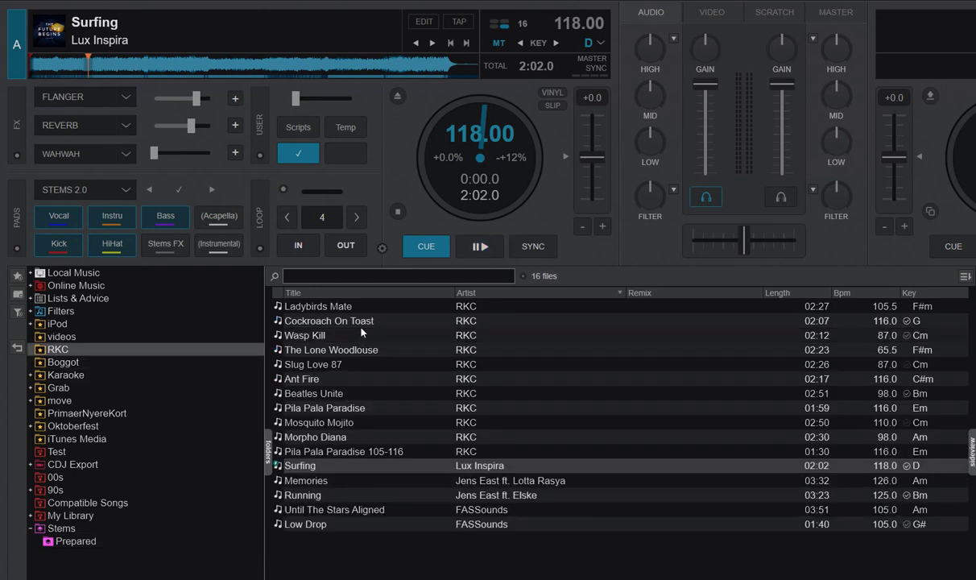
double_click(330, 306)
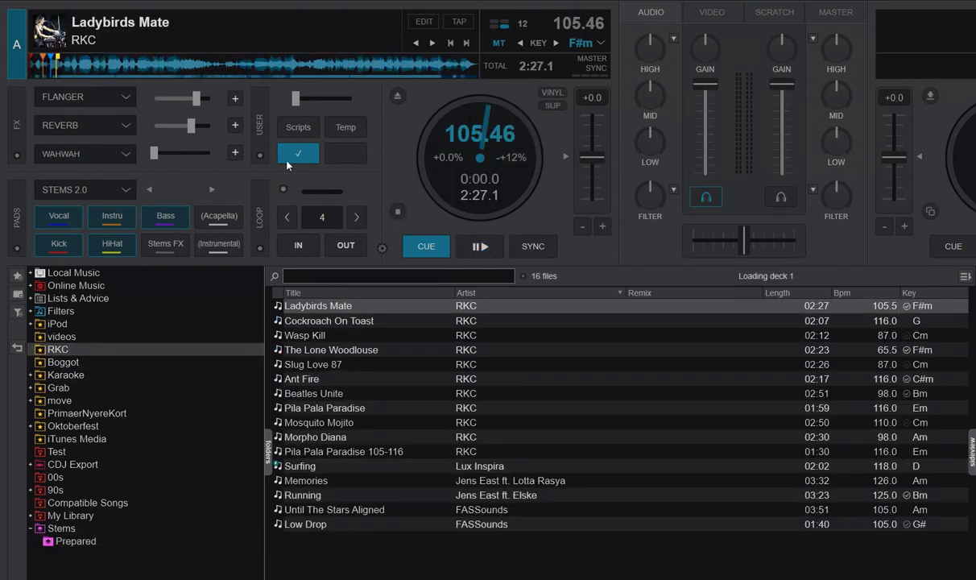
left_click(481, 245)
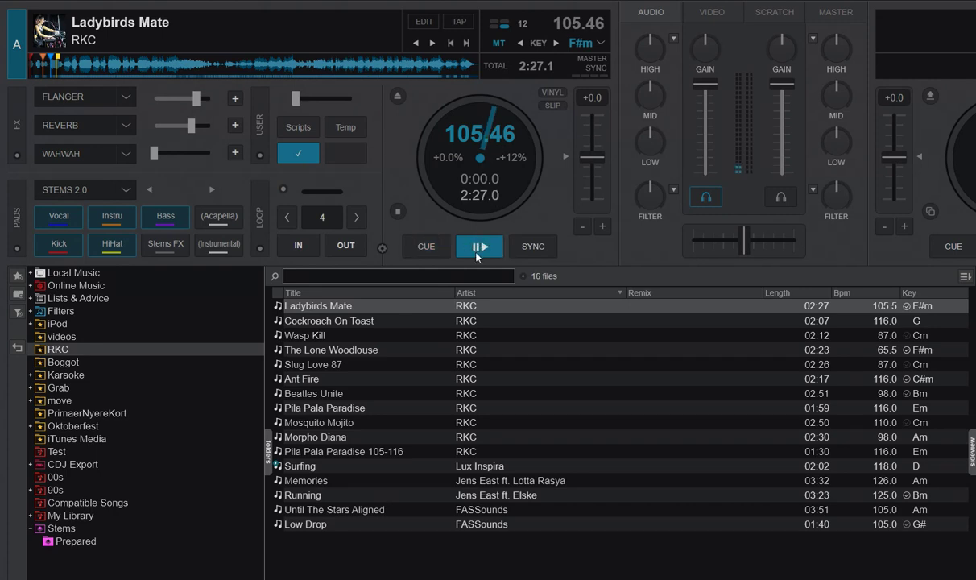
Toggle the instrument, bass, hi-hat and kick stems of Ladybirds Mate during playback, and return the track to its cue point
left_click(116, 207)
left_click(151, 215)
left_click(121, 248)
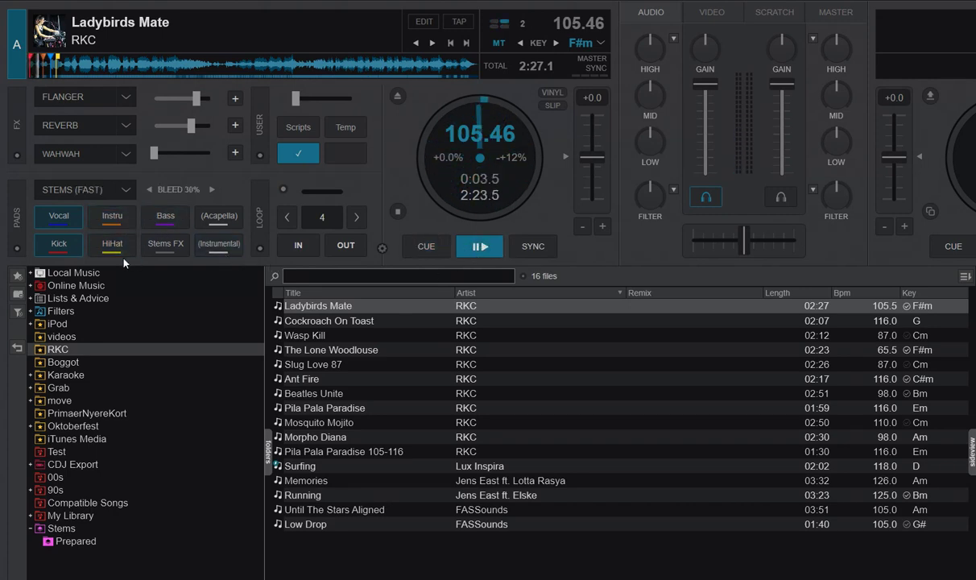
left_click(63, 243)
left_click(112, 242)
left_click(121, 214)
left_click(165, 214)
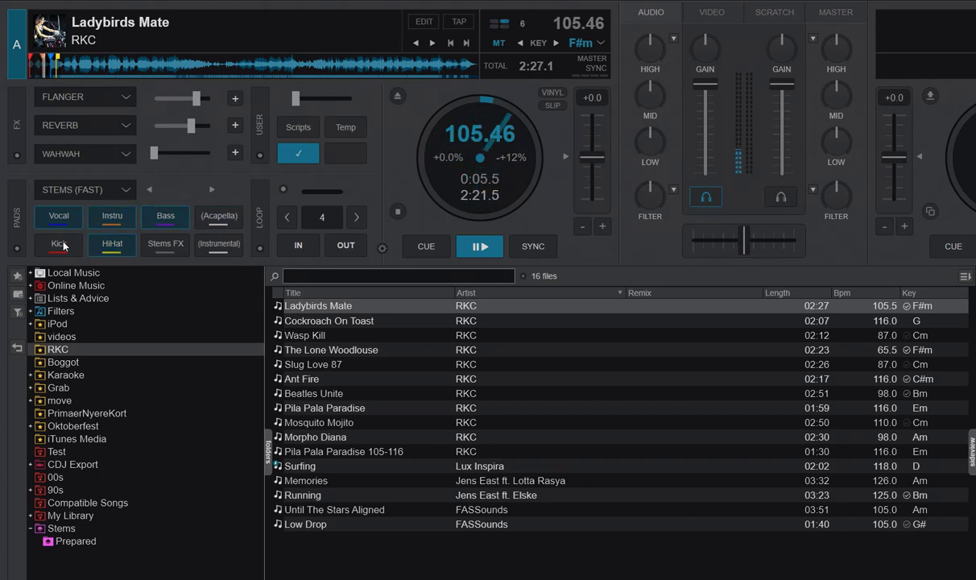
left_click(63, 245)
left_click(416, 241)
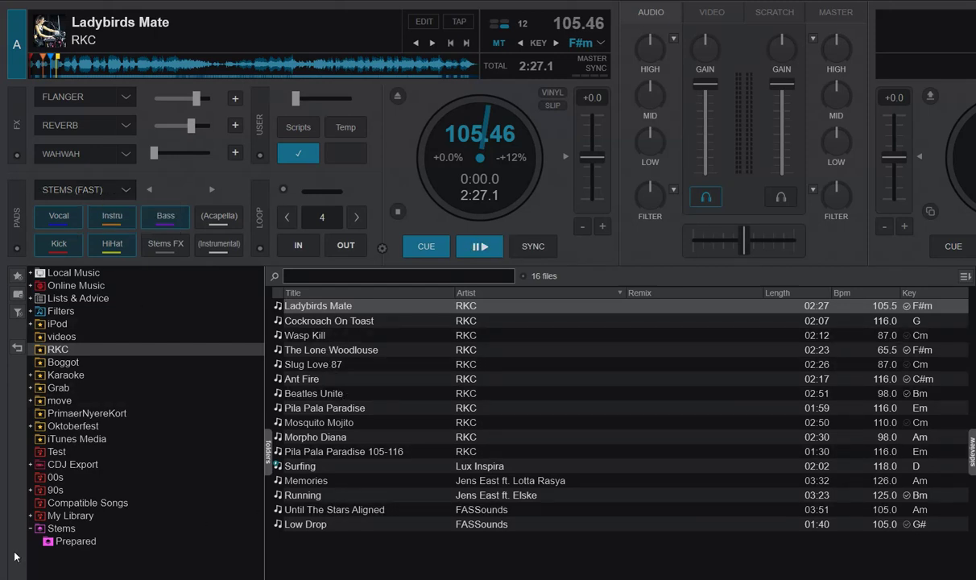
View the Prepared stems folder again, and show Ladybirds Mate from the RKC folder in File Explorer
left_click(77, 542)
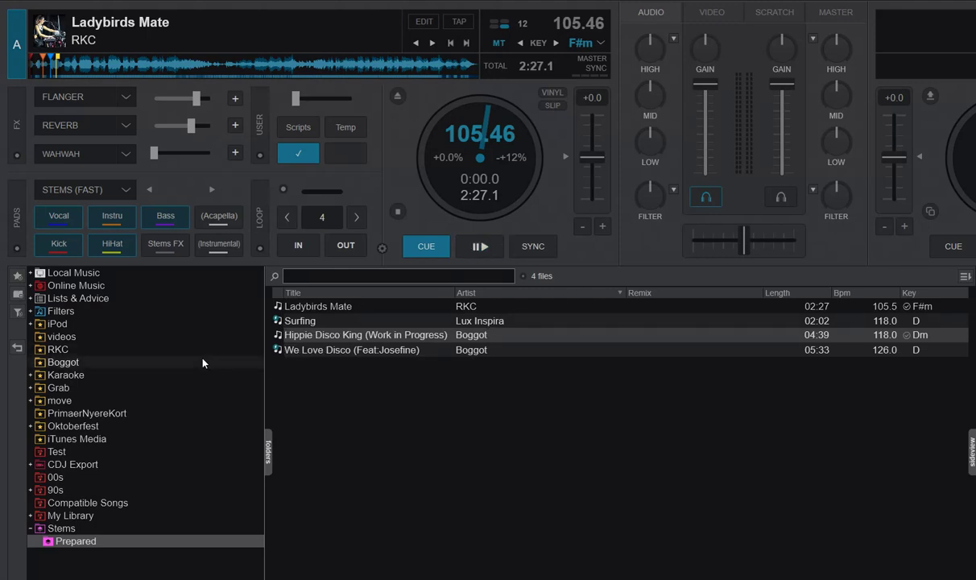
left_click(60, 351)
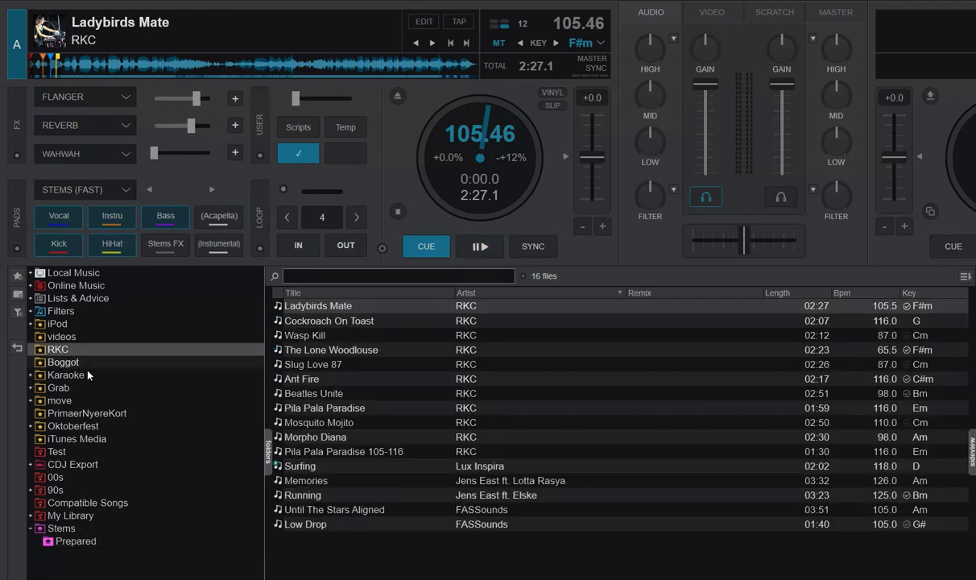
right_click(367, 309)
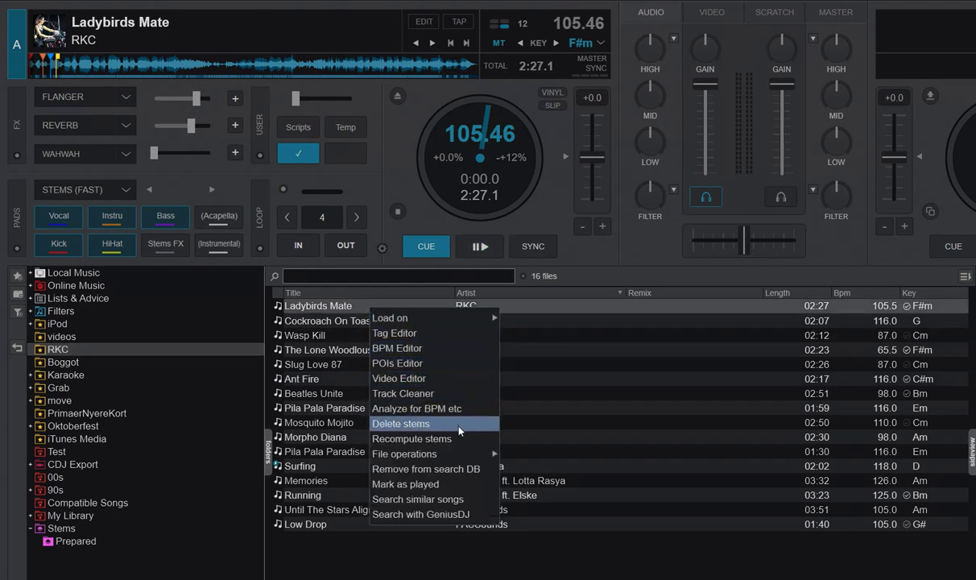
mouse_move(435, 453)
left_click(544, 458)
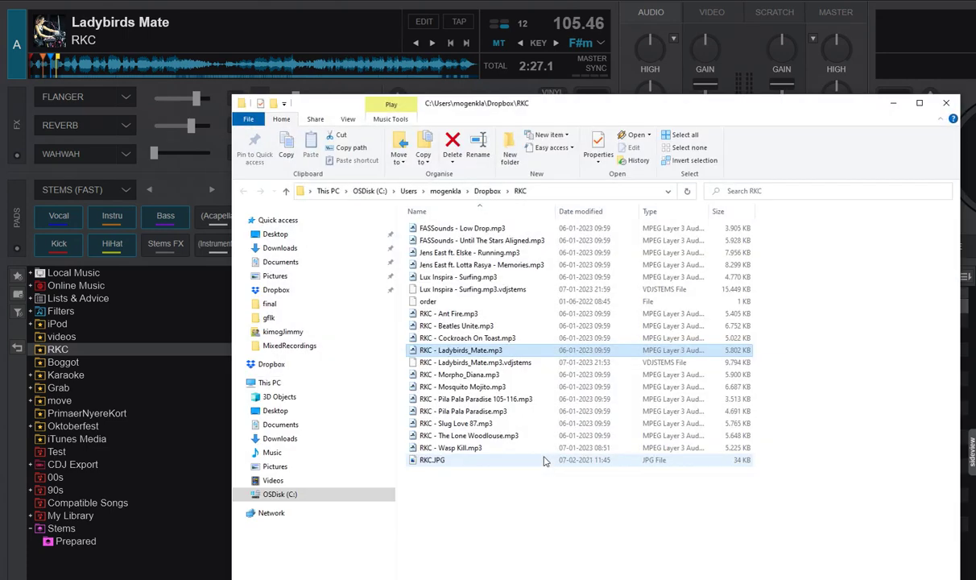
Examine the .vdjstems files stored beside the Ladybirds Mate and Surfing MP3 files in the RKC folder
left_click_drag(524, 40, 432, 63)
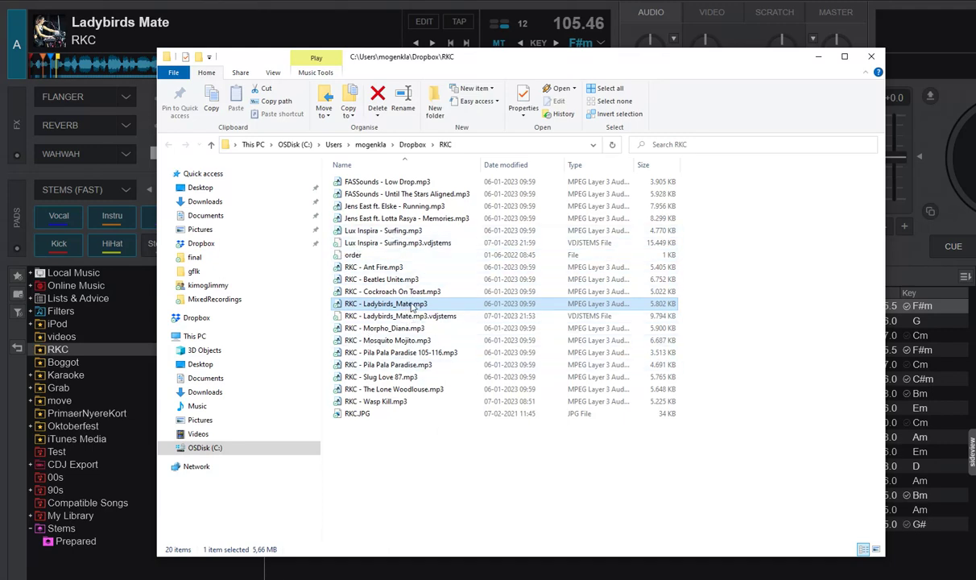
left_click(408, 317)
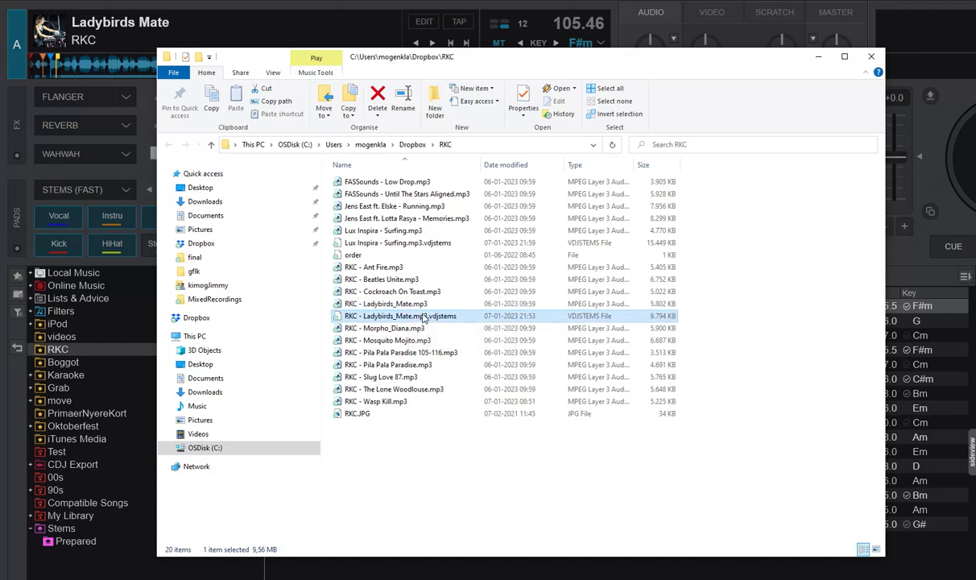
left_click(399, 242)
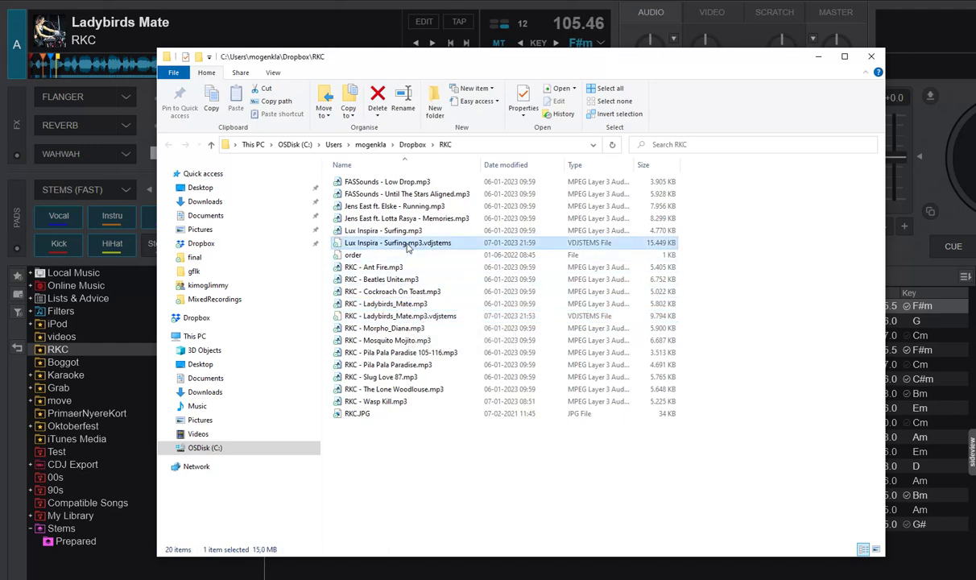
left_click(436, 315)
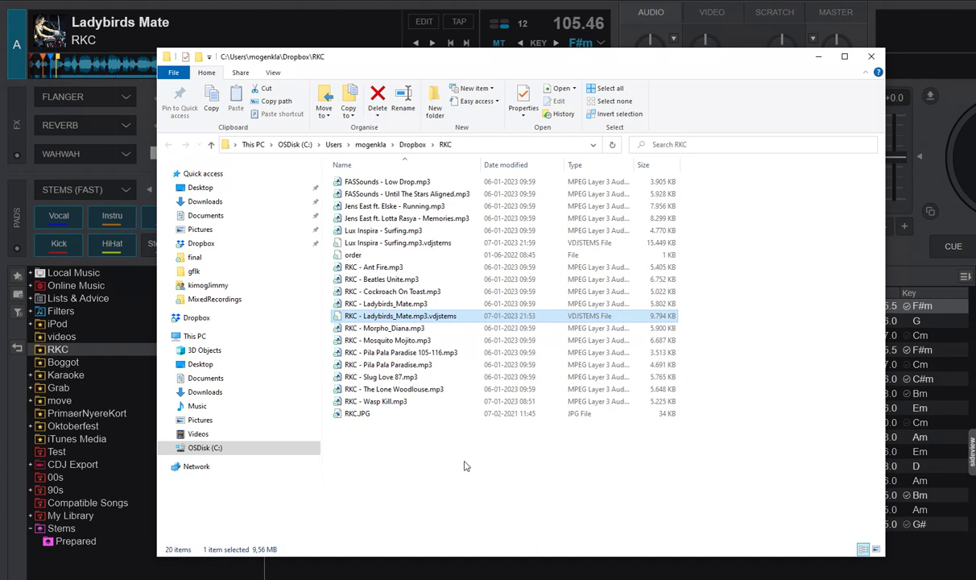
left_click(464, 466)
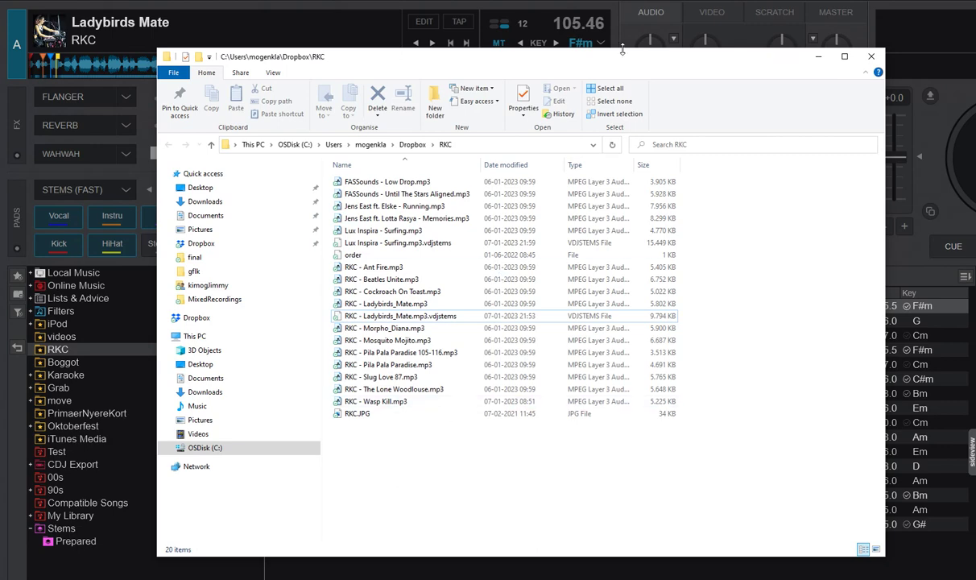
Open the performance options in VirtualDJ's settings and locate the stemsSavedFolder option
left_click(773, 44)
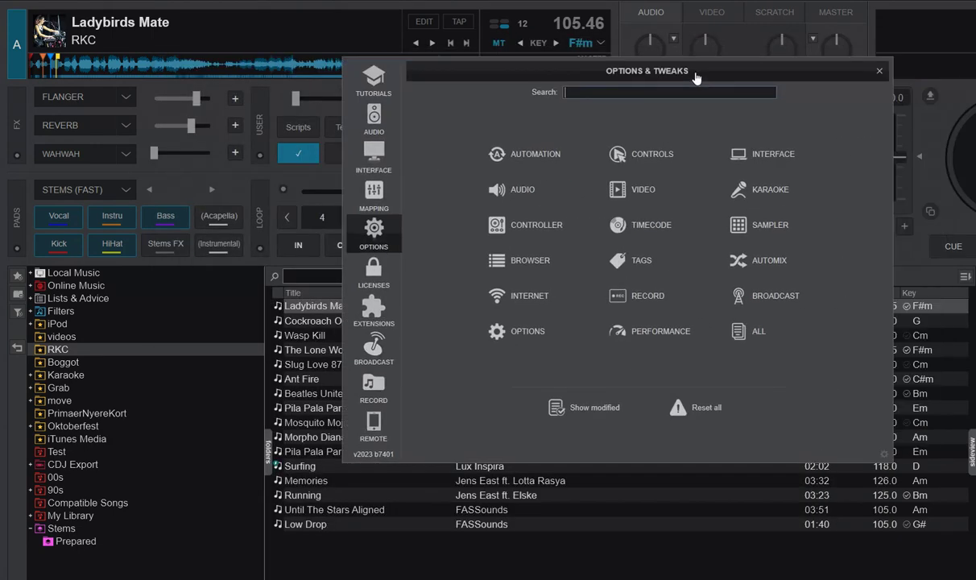
left_click(610, 324)
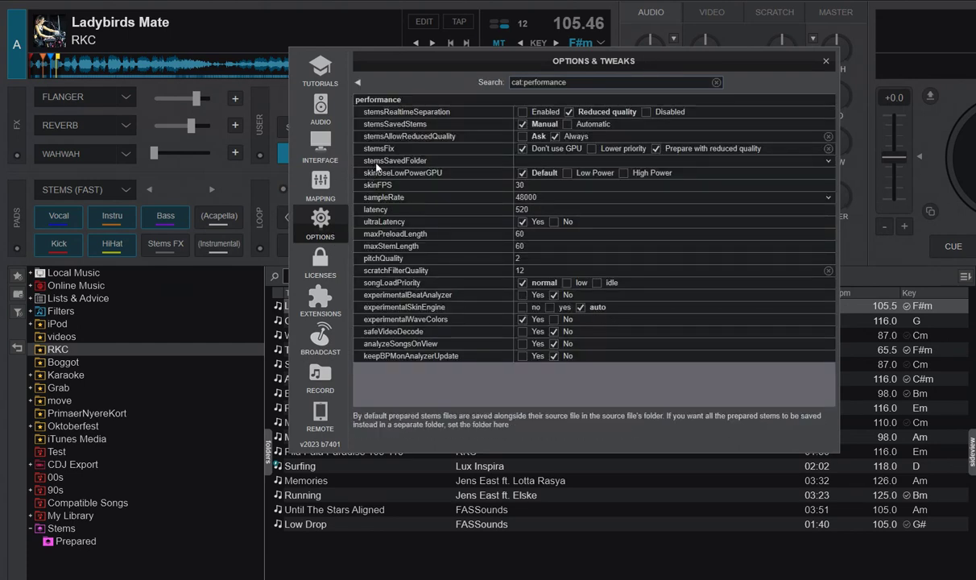
left_click(827, 161)
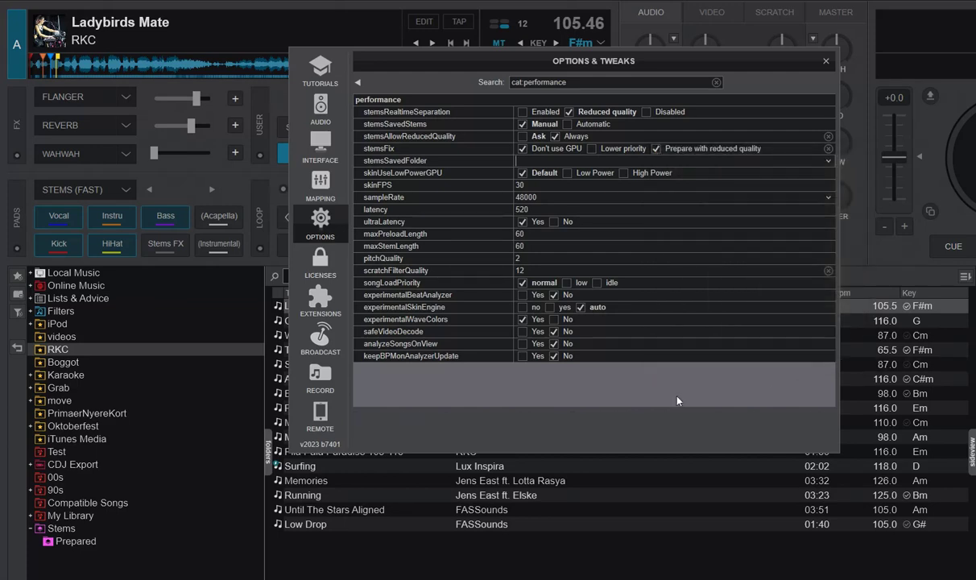
Switch to File Explorer and copy the full path of the Stems folder inside Documents\VirtualDJ
key("super+Tab")
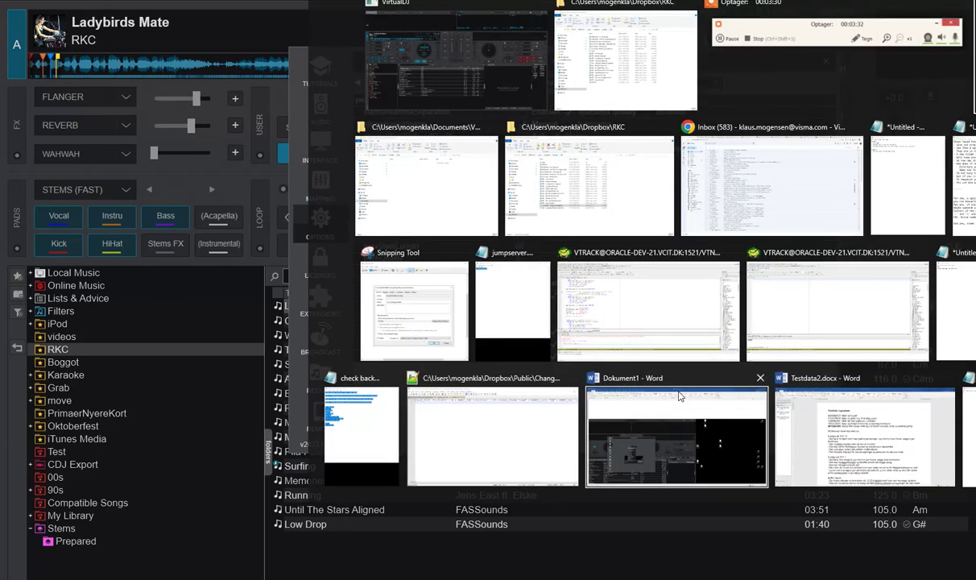
key("Return")
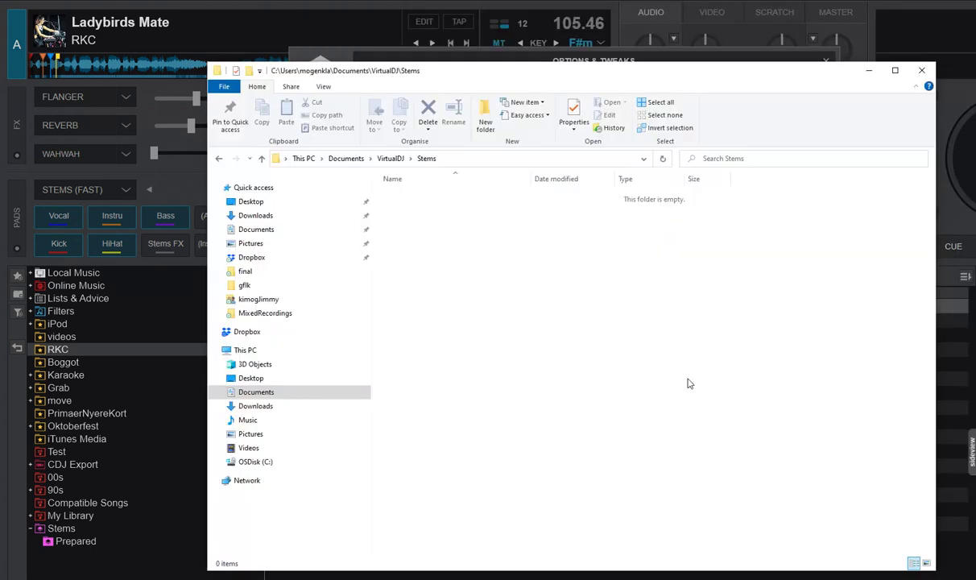
left_click_drag(560, 70, 479, 59)
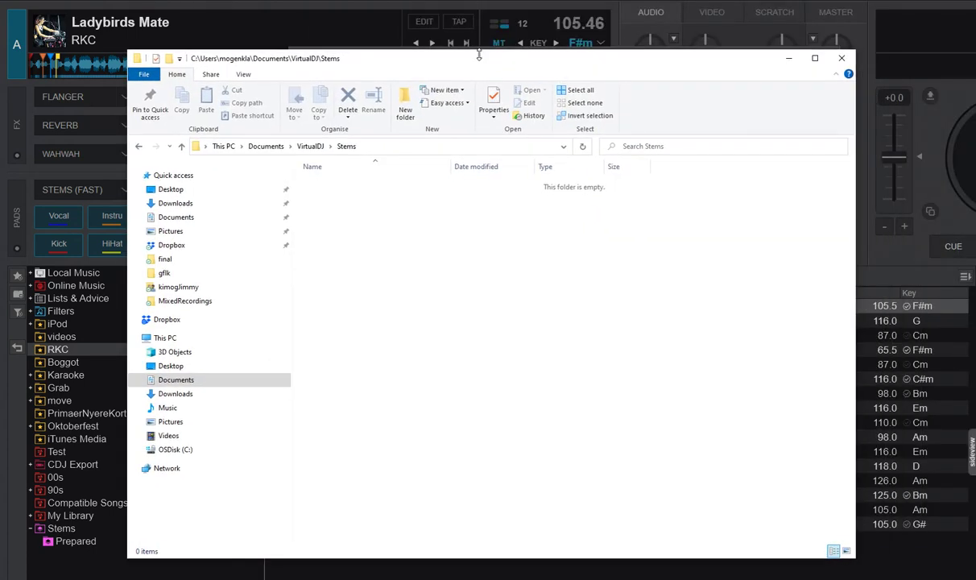
left_click(311, 146)
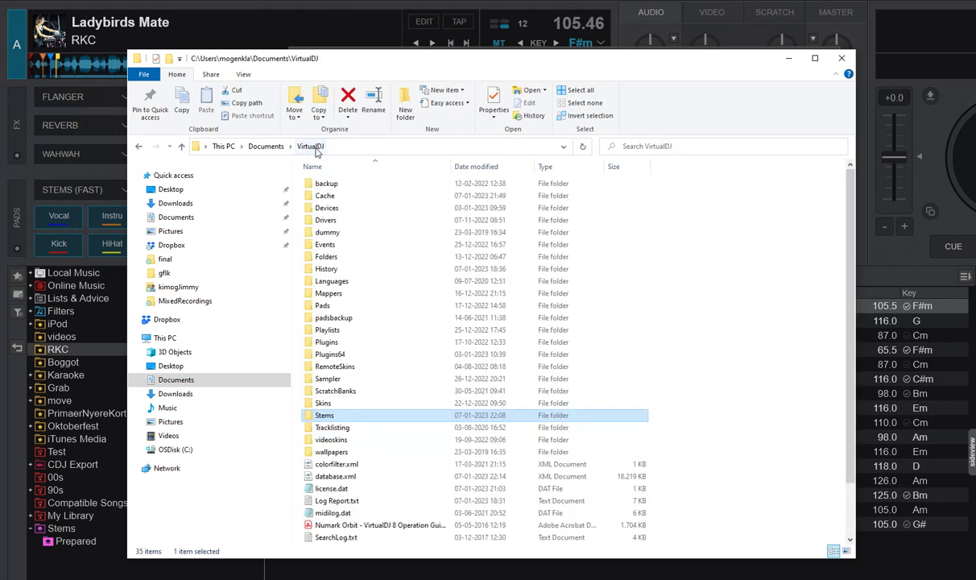
double_click(324, 416)
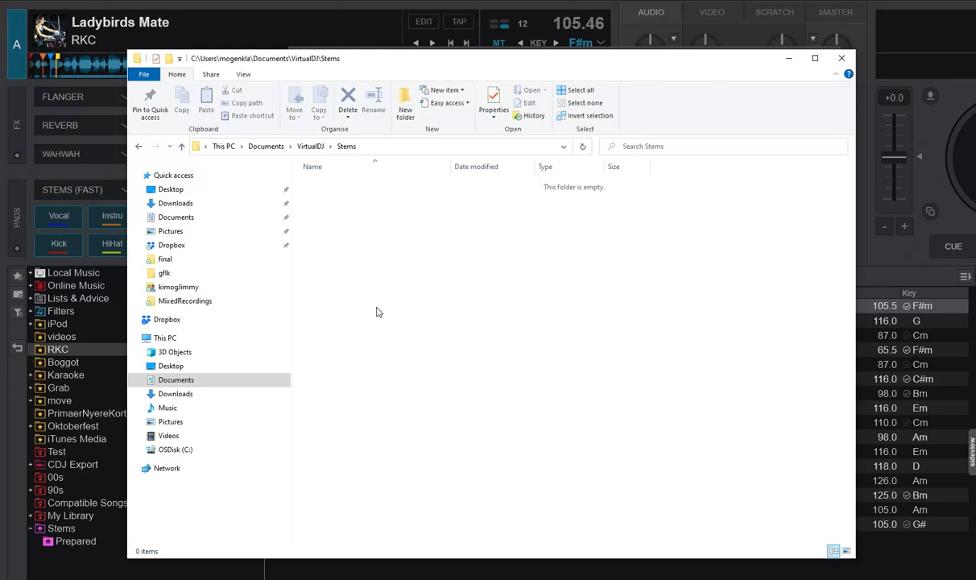
left_click(388, 148)
key("ctrl+c")
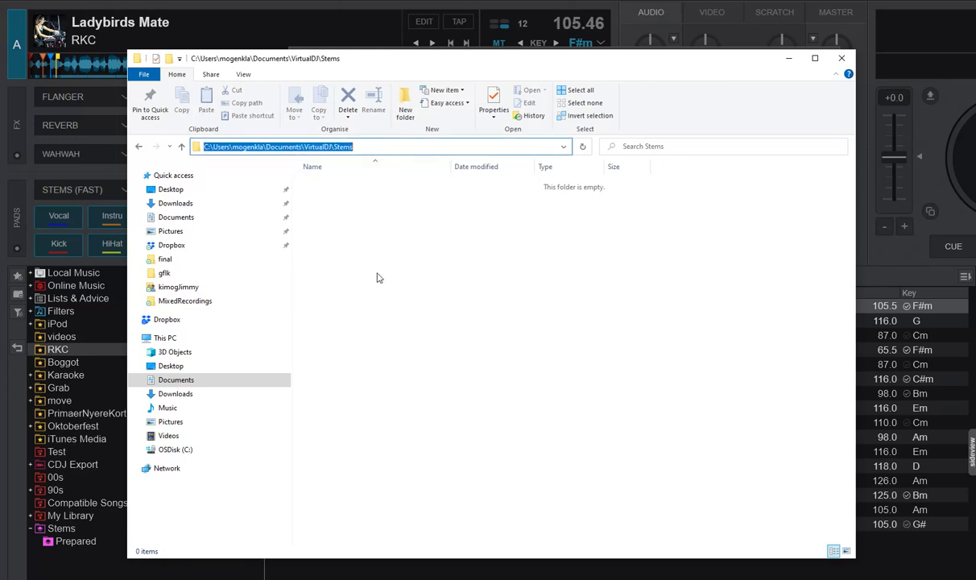
Switch back to VirtualDJ, set stemsSavedFolder to the copied Documents\VirtualDJ\Stems path and close the settings
key("alt+Tab")
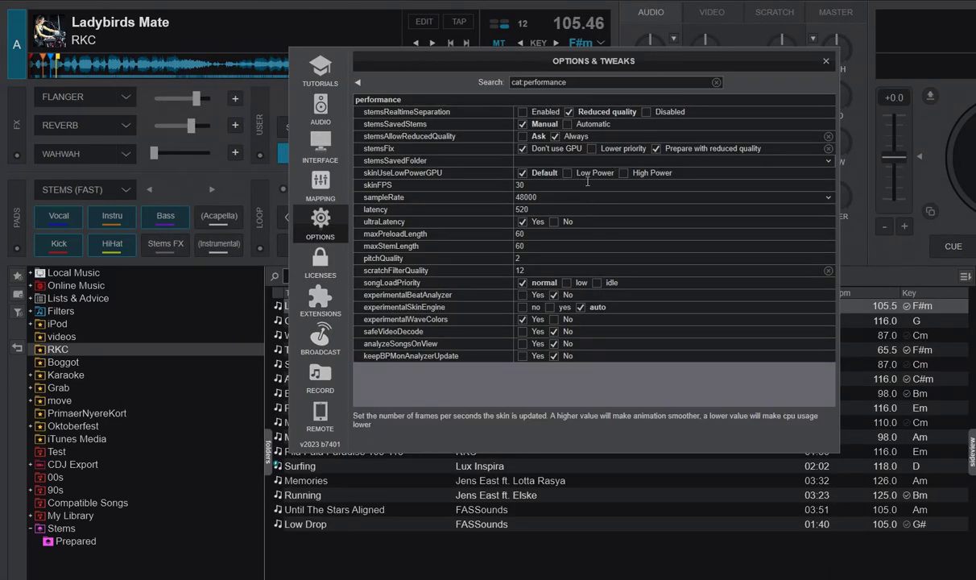
left_click(527, 160)
key("ctrl+v")
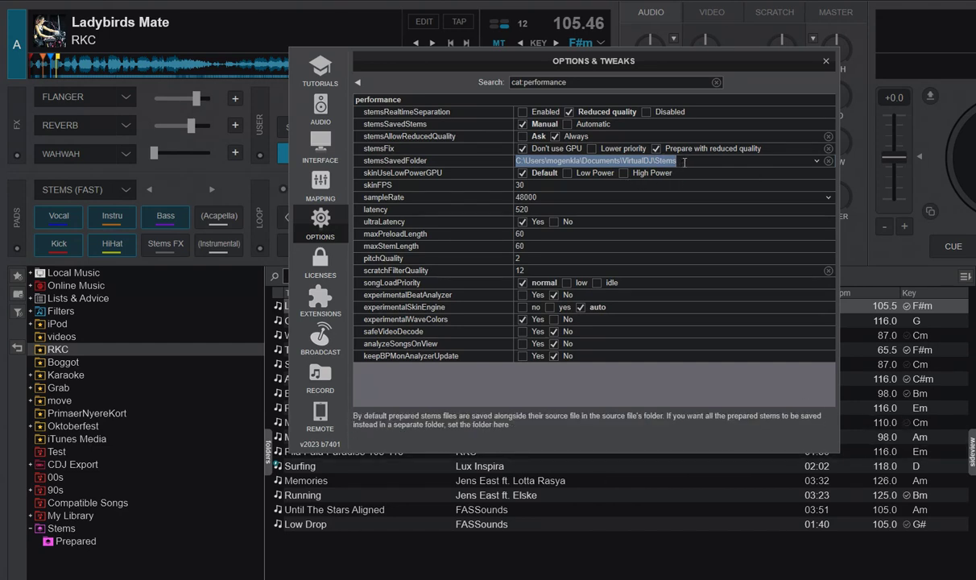
left_click(825, 62)
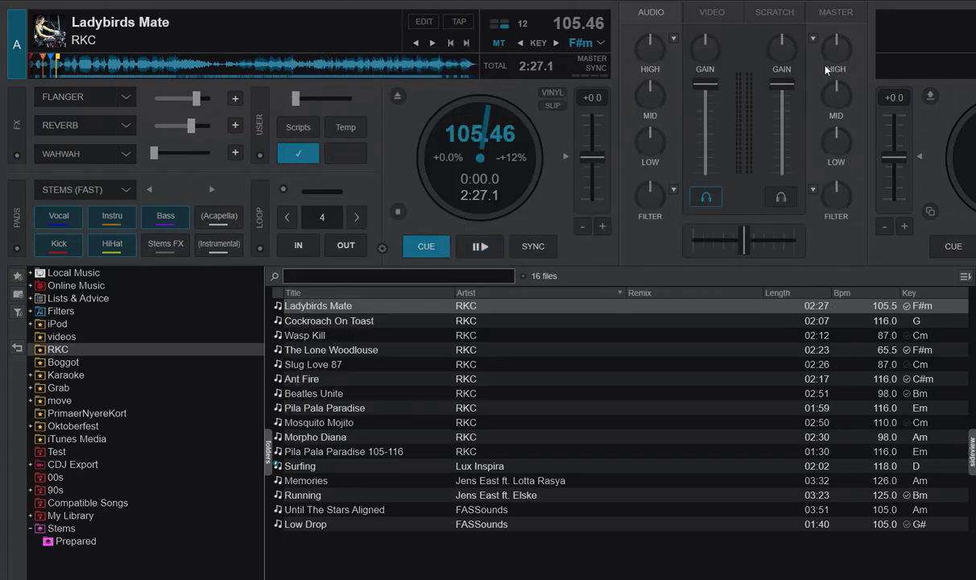
Save prepared stems for the track Cockroach On Toast
left_click(368, 323)
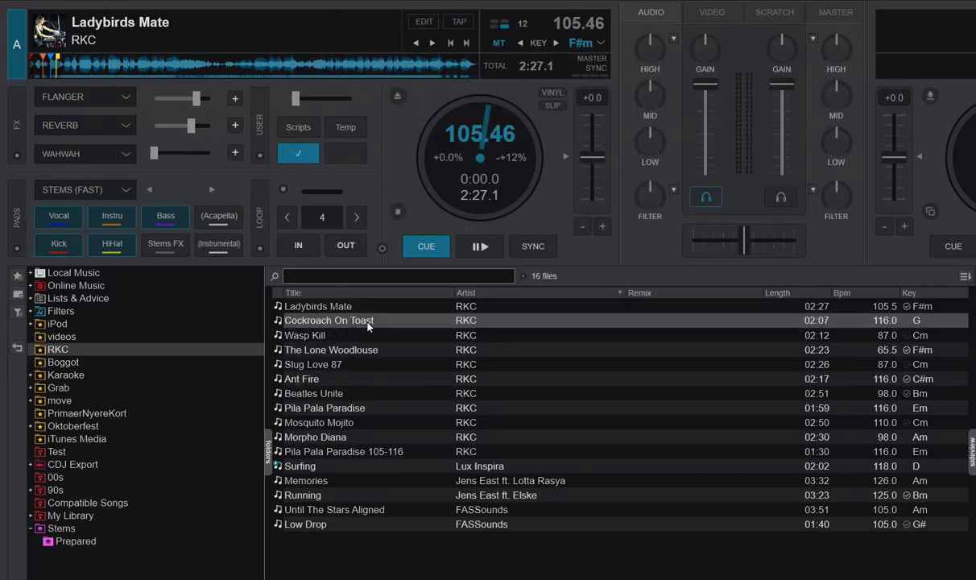
right_click(368, 325)
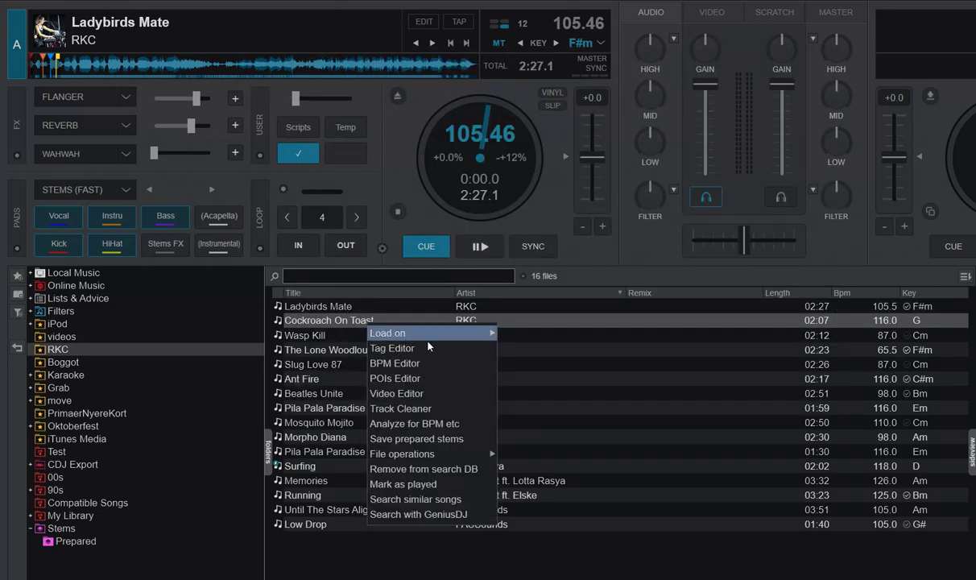
left_click(455, 438)
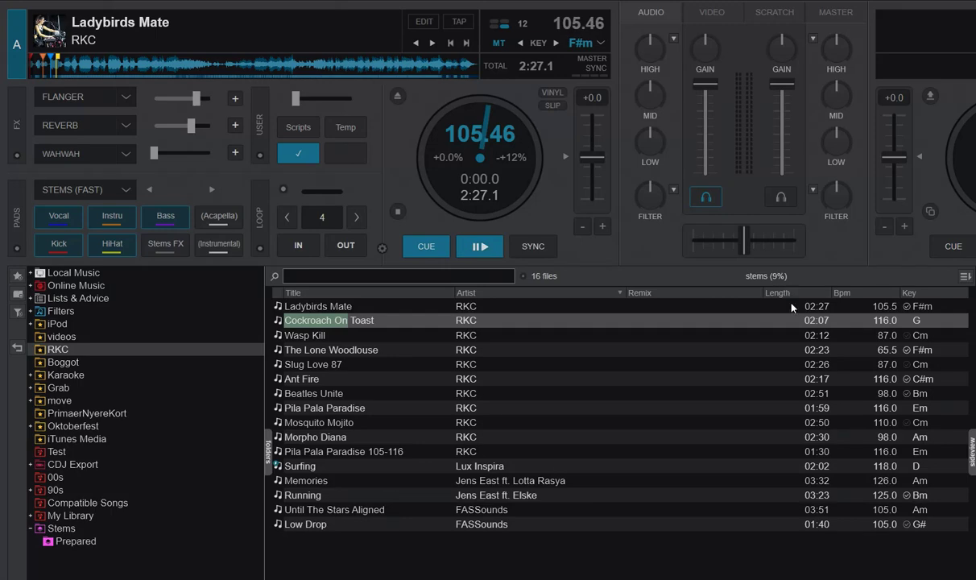
Switch to File Explorer, check the Cockroach On Toast stems file in the RKC subfolder of Stems, and return to VirtualDJ
key("alt+Tab")
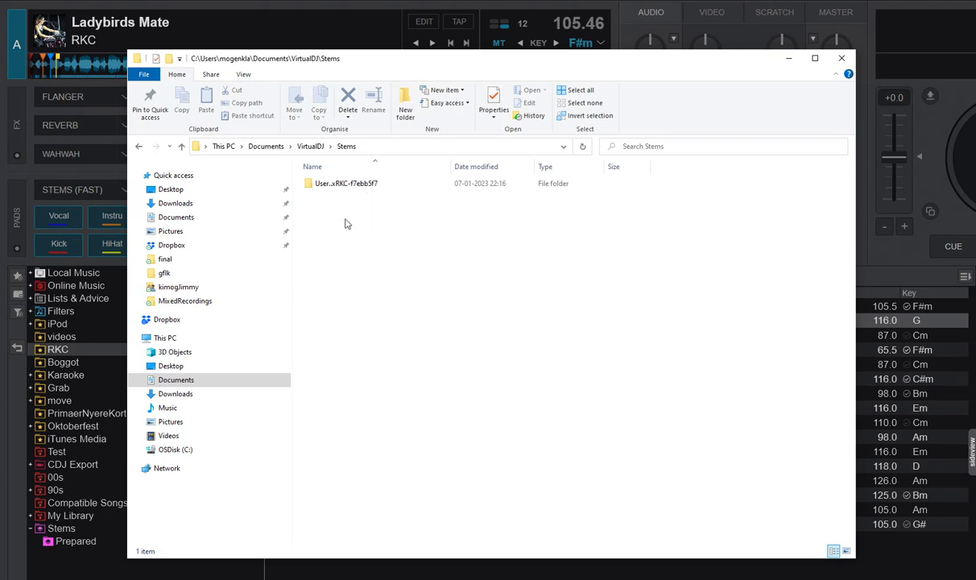
mouse_move(329, 187)
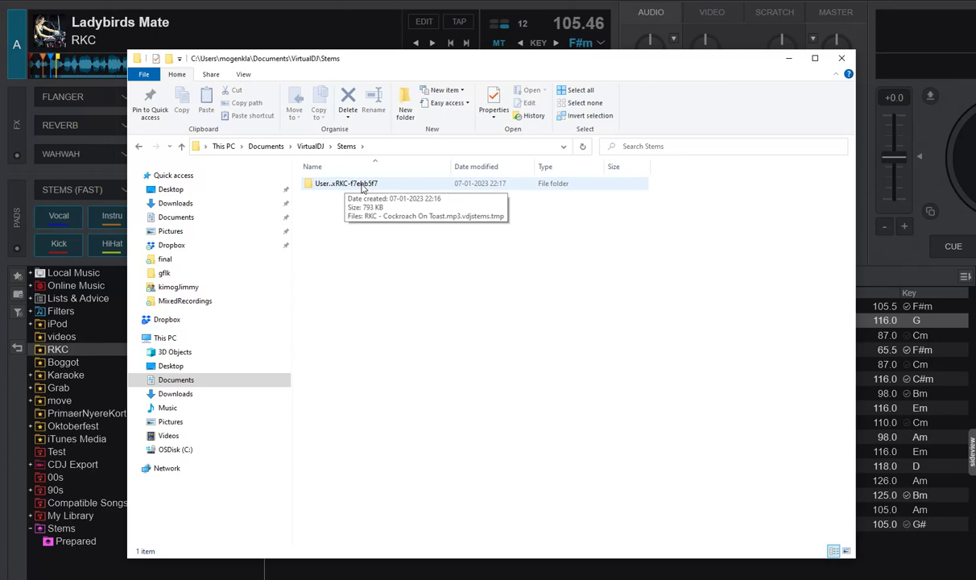
double_click(361, 188)
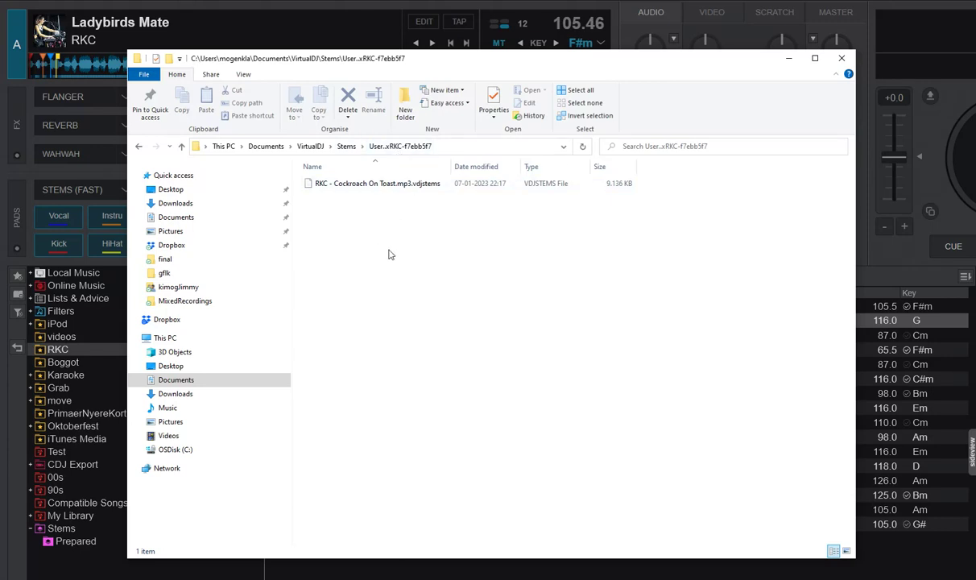
key("alt+F4")
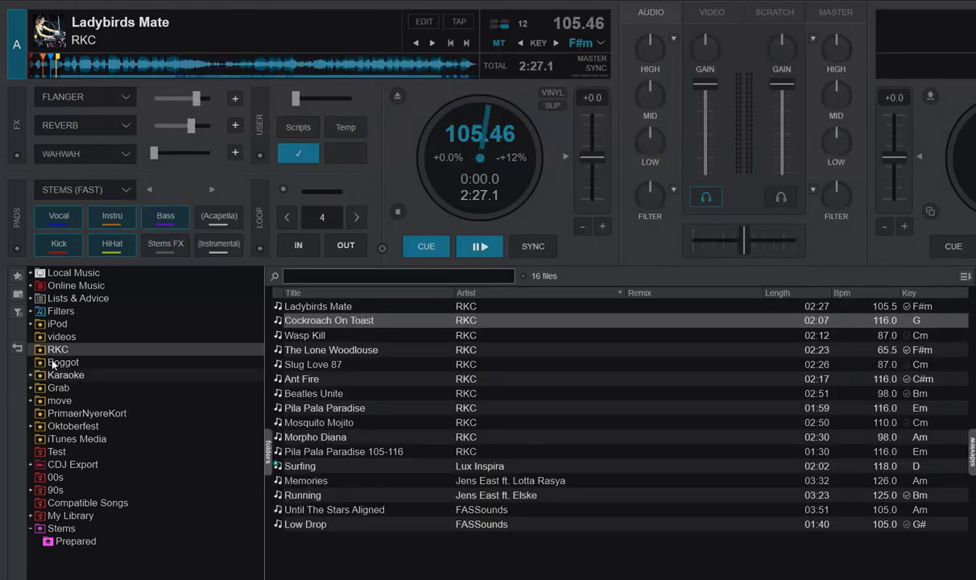
Save prepared stems for the track Wasp Kill
right_click(331, 336)
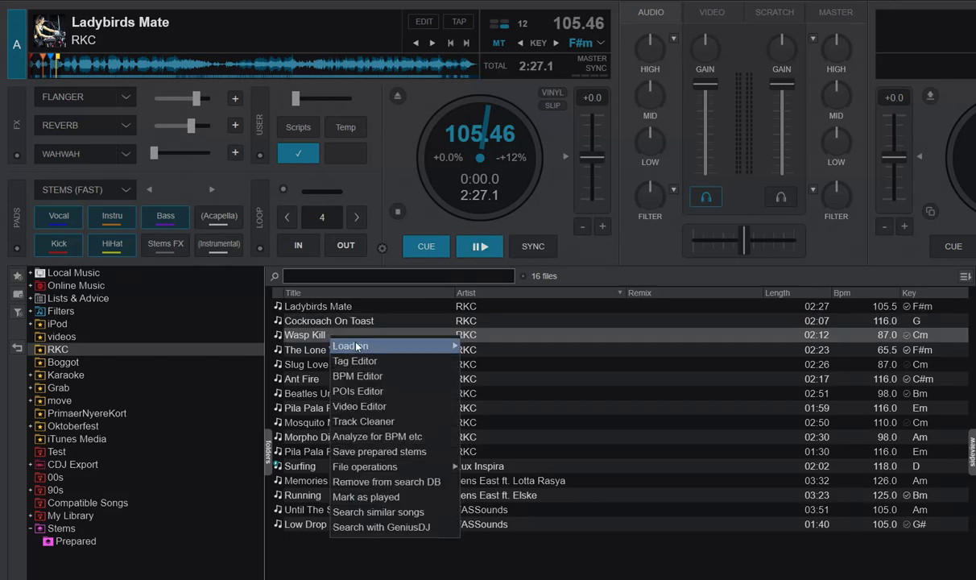
mouse_move(366, 350)
left_click(379, 451)
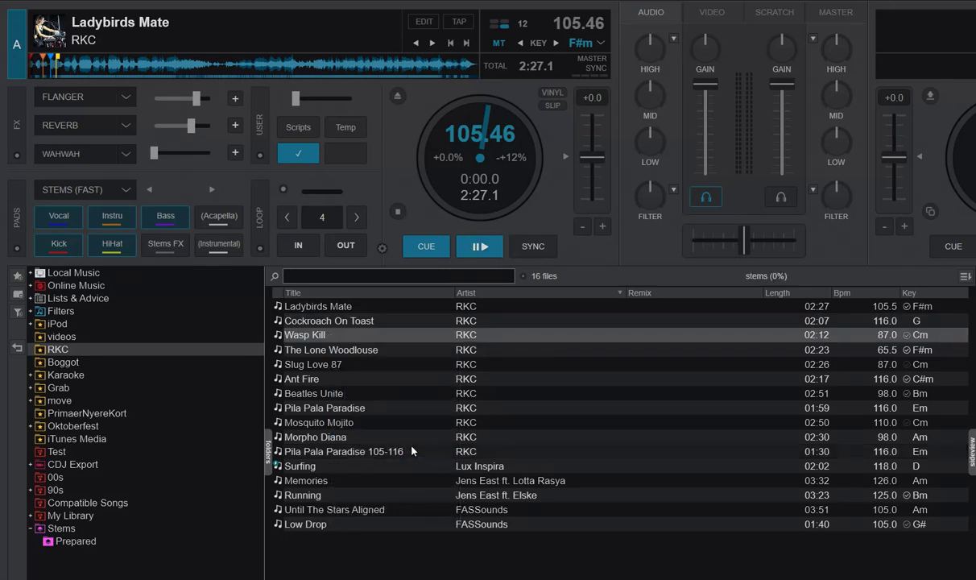
Switch to File Explorer, check the Wasp Kill stems file in the RKC subfolder and reposition the window over VirtualDJ
key("alt+Tab")
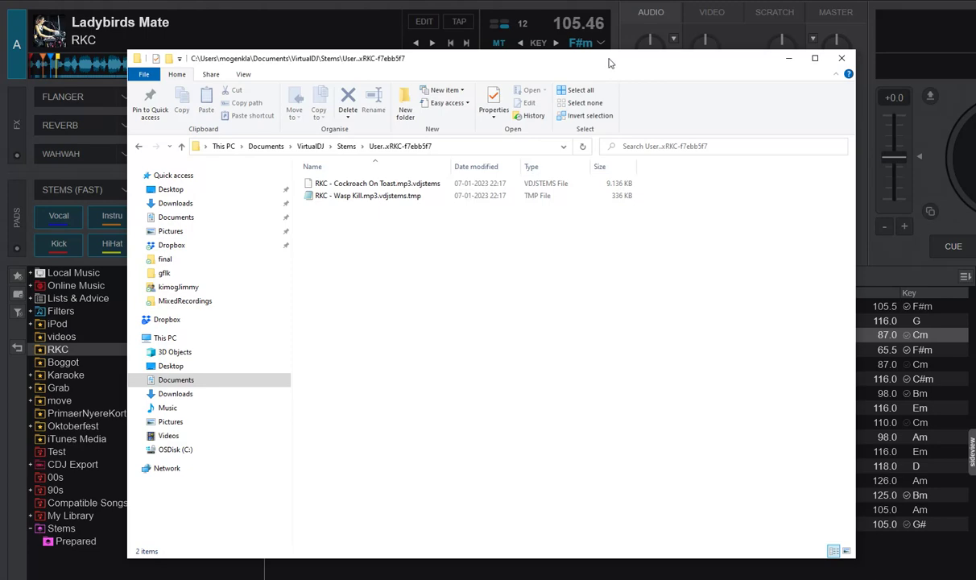
left_click_drag(608, 63, 679, 323)
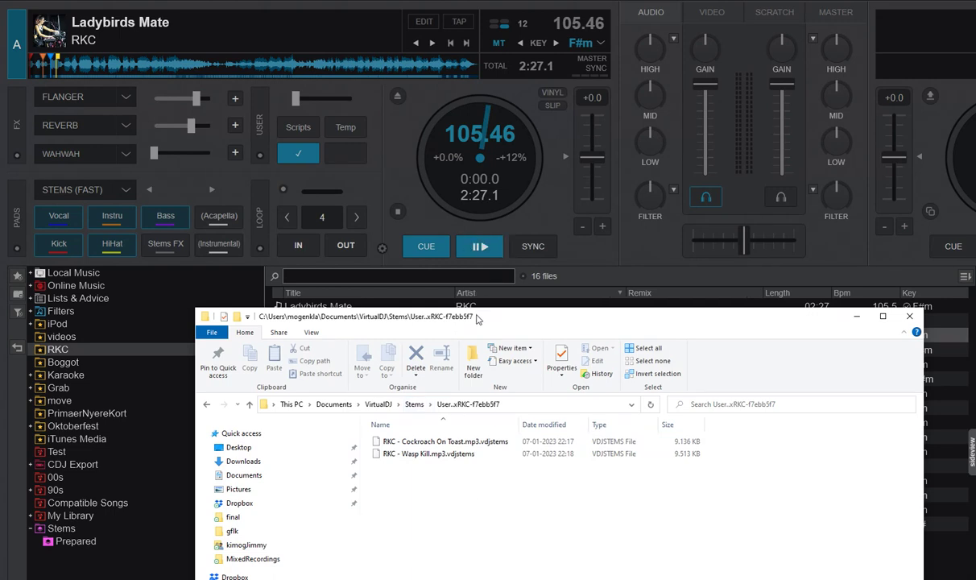
left_click_drag(476, 318, 483, 158)
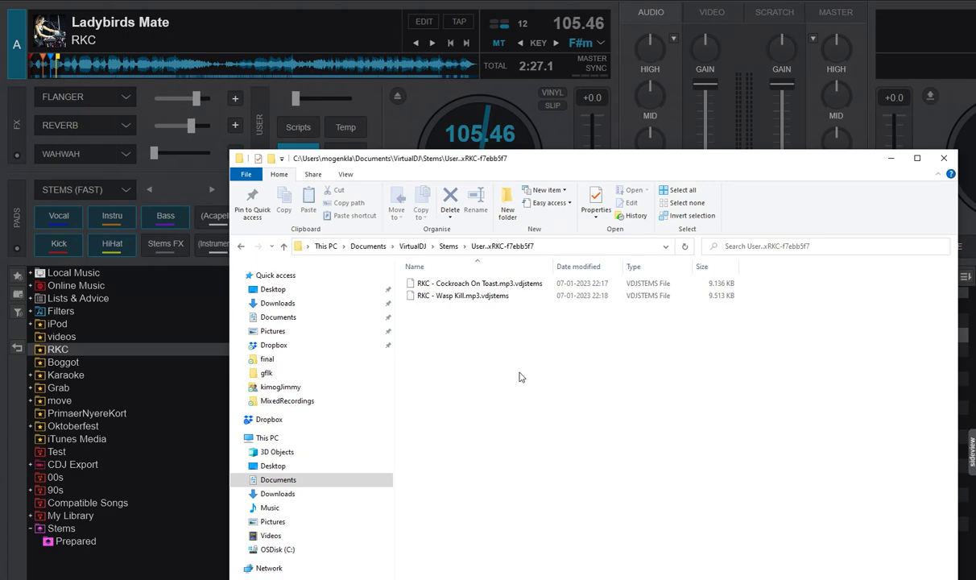
Move RKC - Ladybirds_Mate.mp3.vdjstems from the Dropbox RKC folder into the RKC subfolder of Stems, approving its removal from Dropbox
key("alt+Tab")
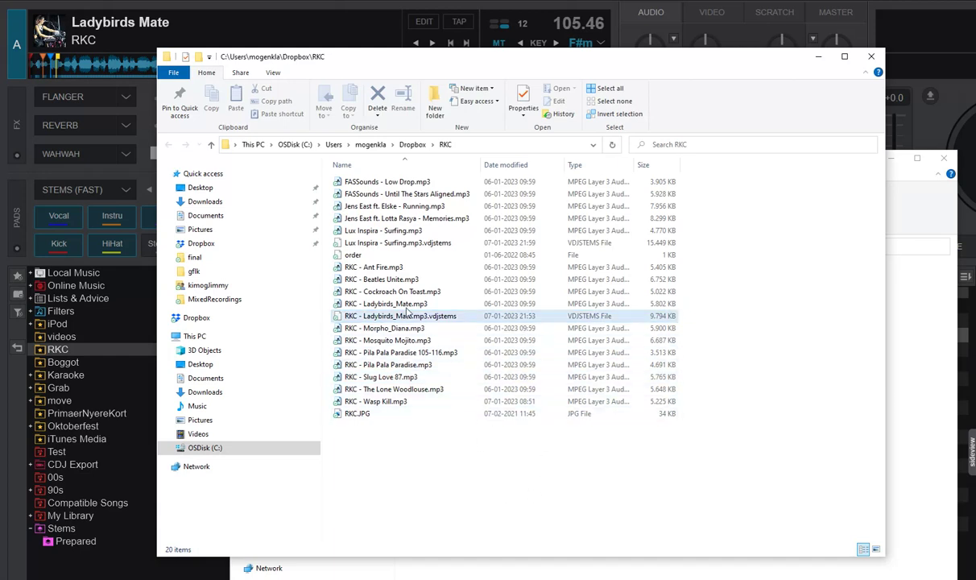
left_click(439, 318)
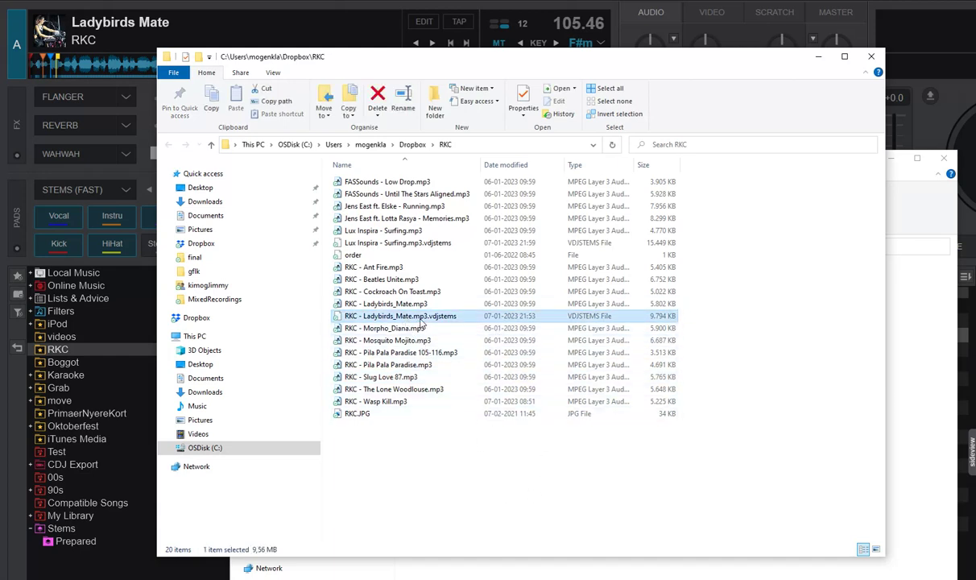
left_click_drag(524, 62, 942, 56)
left_click_drag(813, 313, 458, 410)
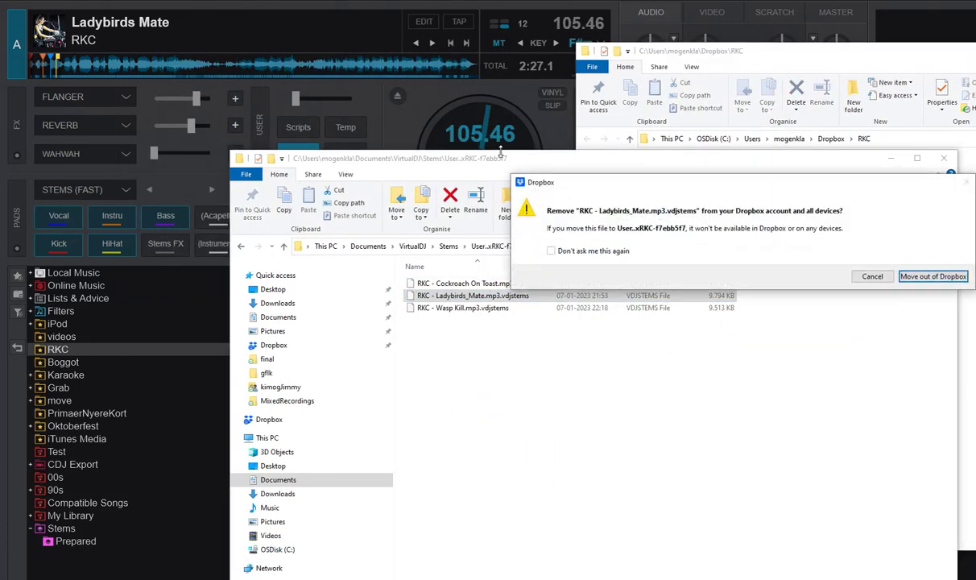
left_click(934, 277)
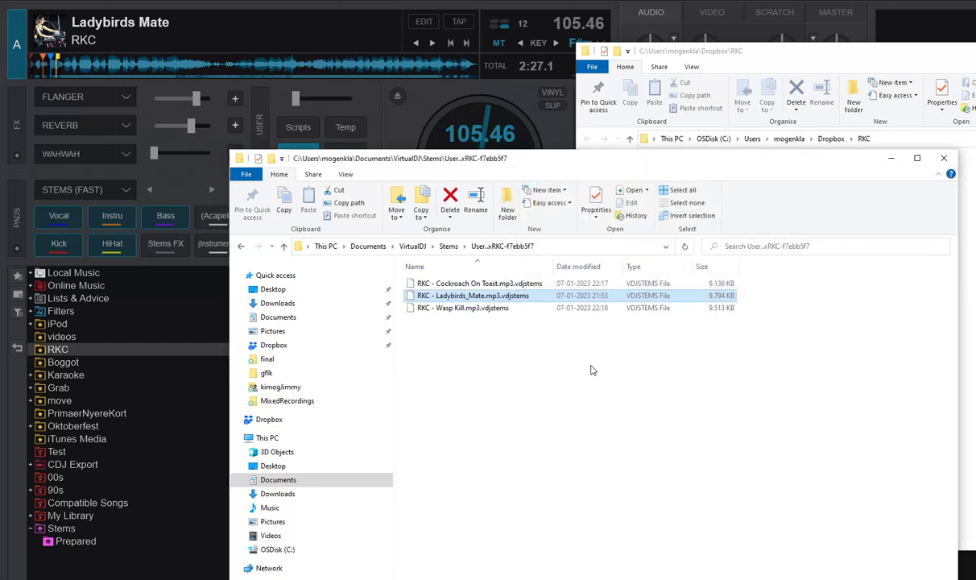
Switch back to VirtualDJ, unload deck A and load Ladybirds Mate onto it again
left_click(405, 136)
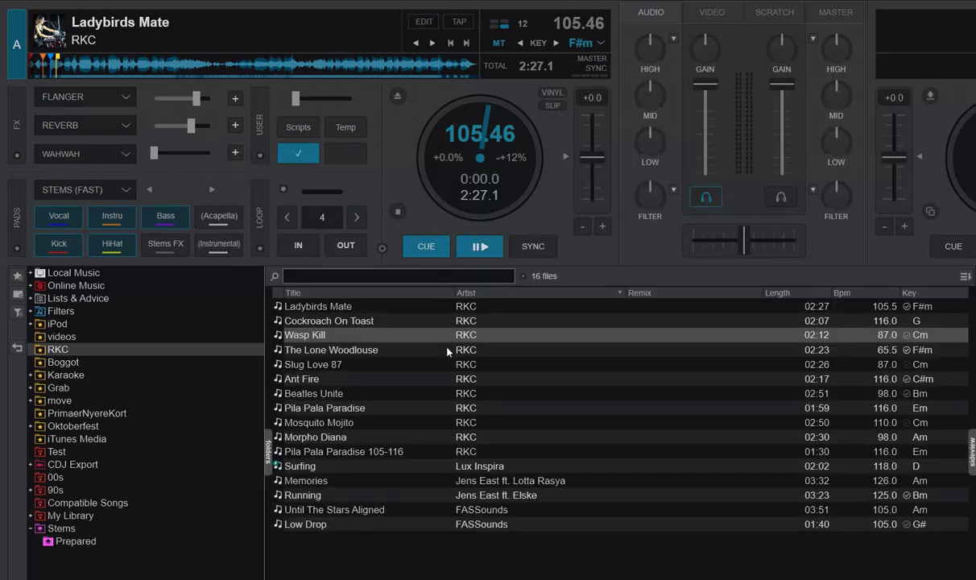
key("alt+Tab")
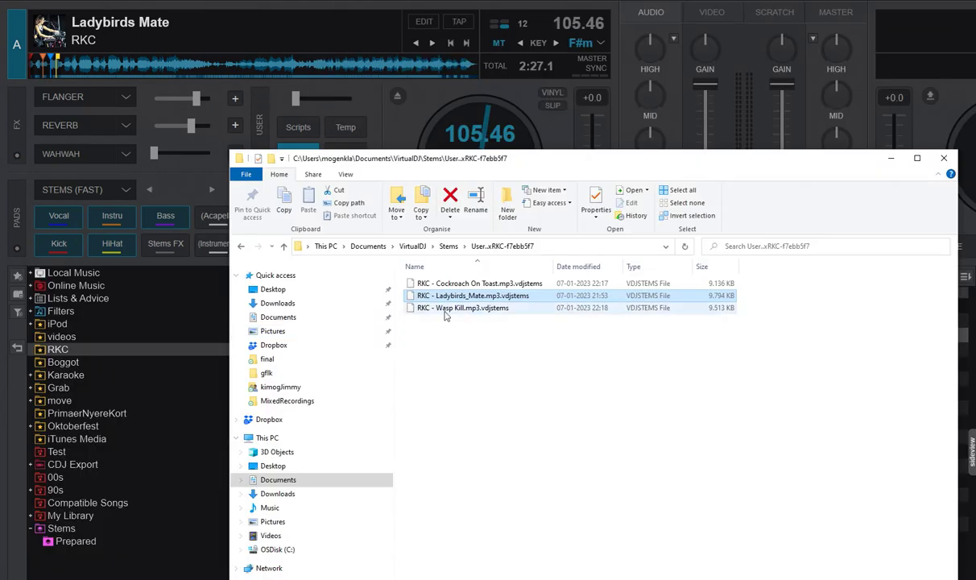
key("alt+Tab")
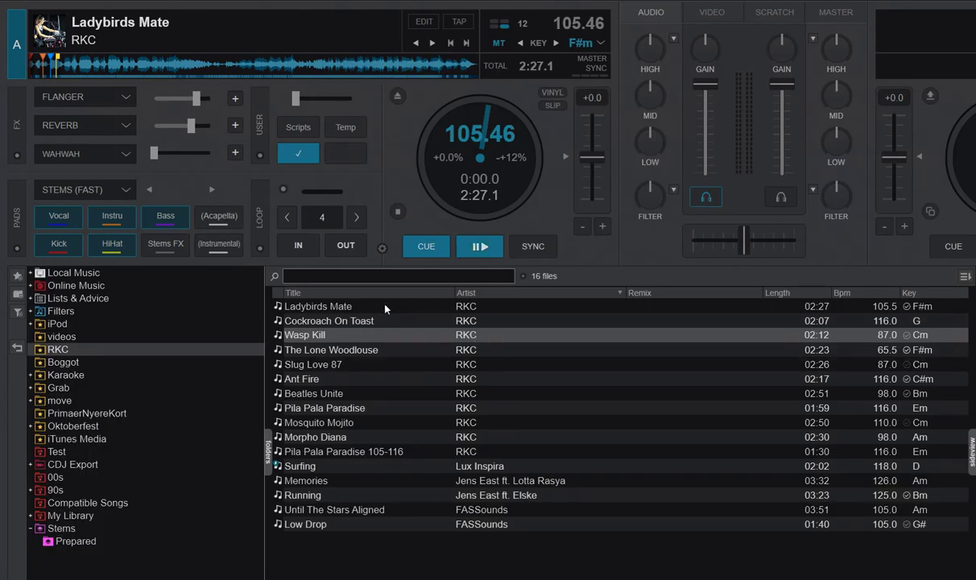
left_click(367, 306)
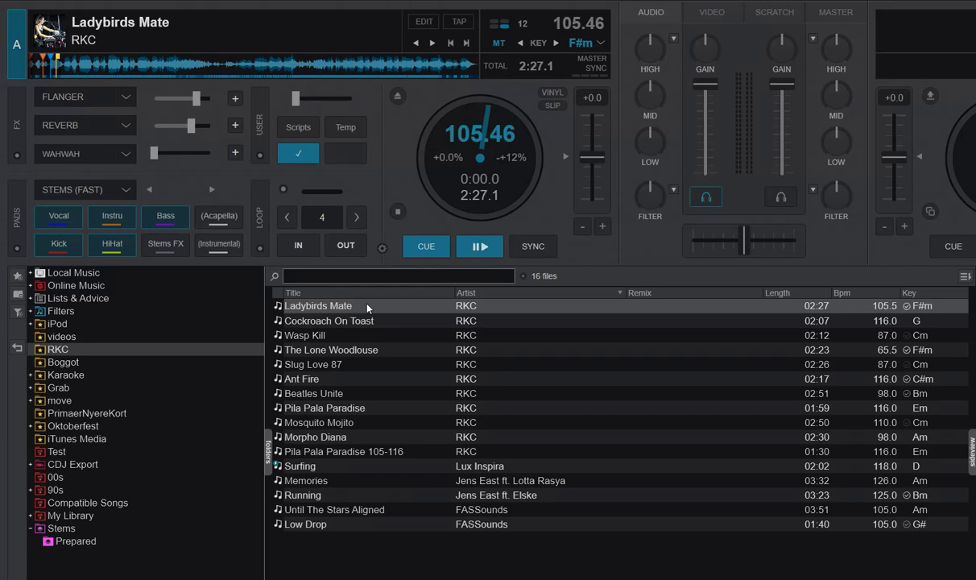
left_click_drag(367, 306, 451, 177)
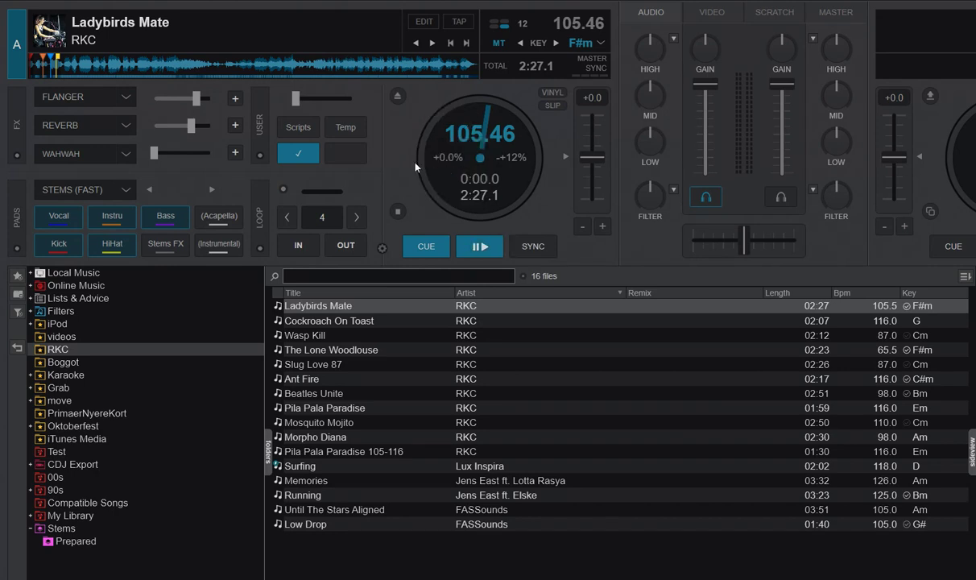
left_click(397, 97)
left_click_drag(326, 306, 463, 157)
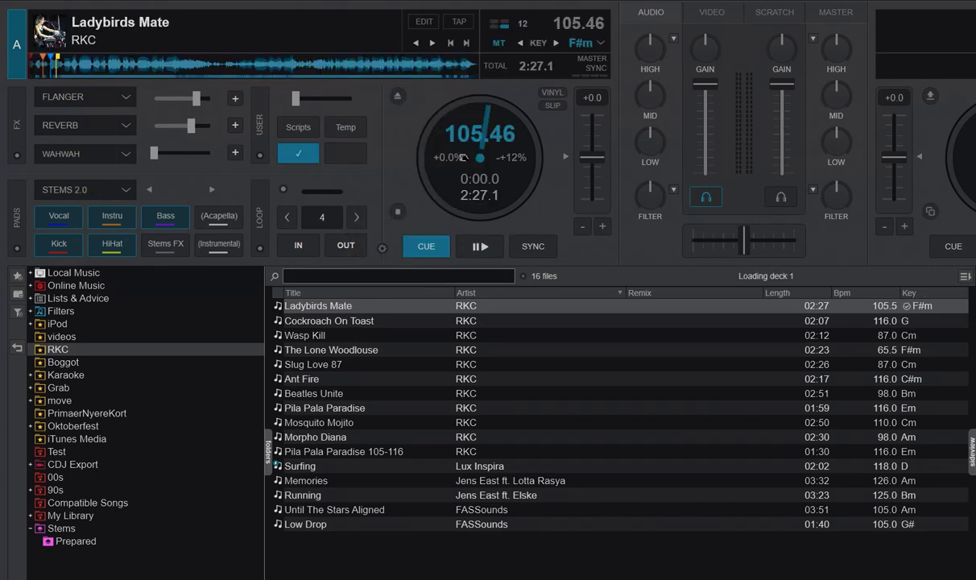
Play Ladybirds Mate on deck A with the Instrumental stem pad enabled, and stop it at the cue point
left_click(481, 247)
left_click(216, 244)
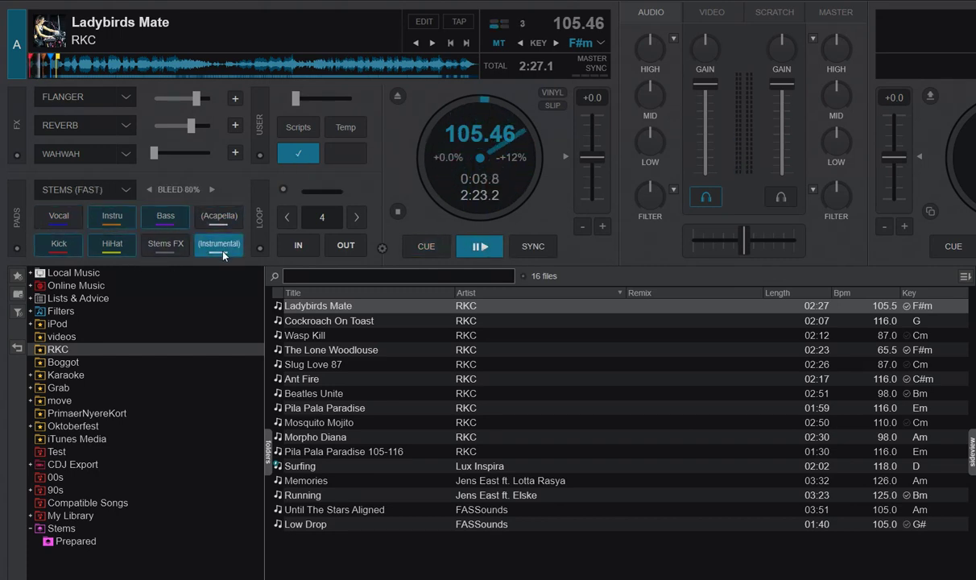
left_click(426, 247)
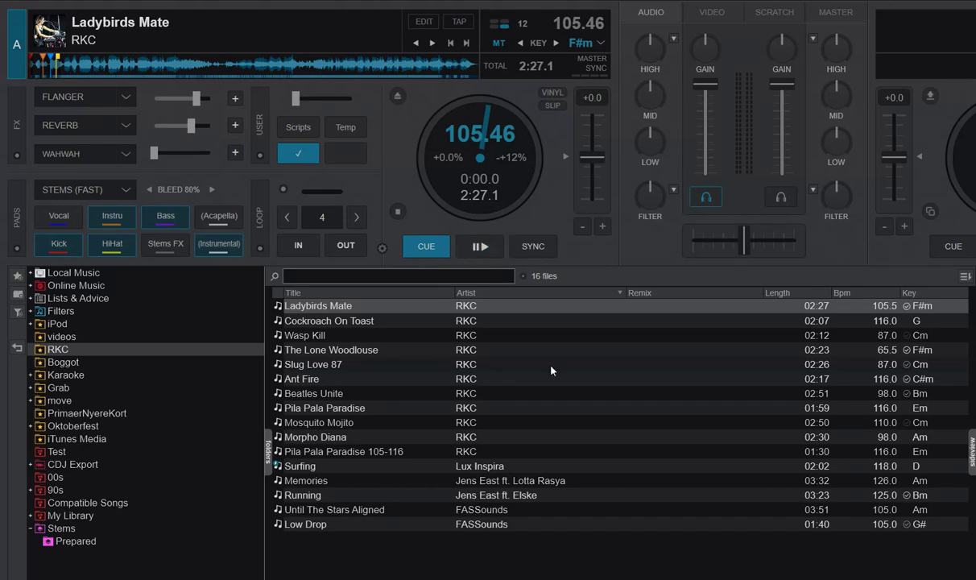
Move the Wasp Kill track from RKC to the Boggot folder in Dropbox using VirtualDJ's file operations
left_click(306, 334)
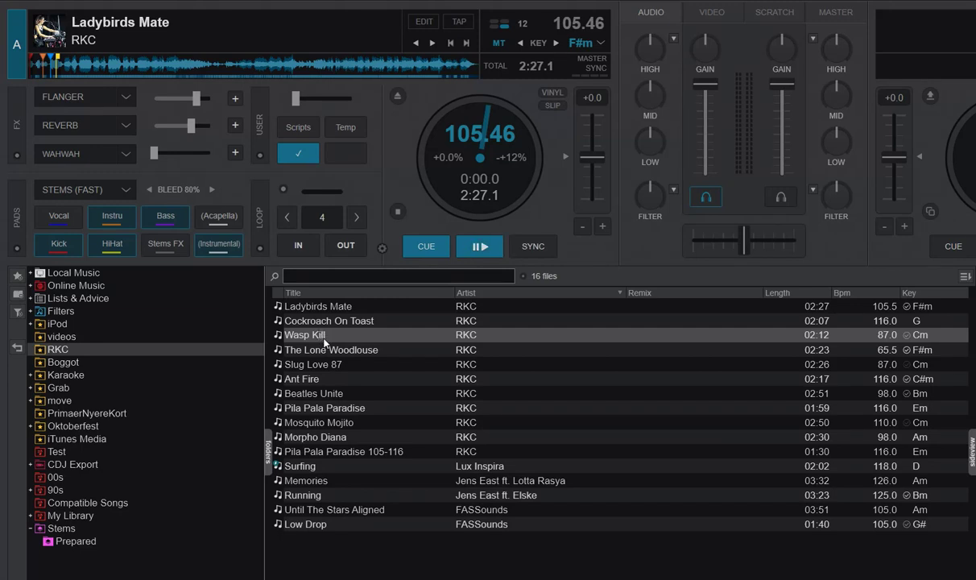
right_click(318, 337)
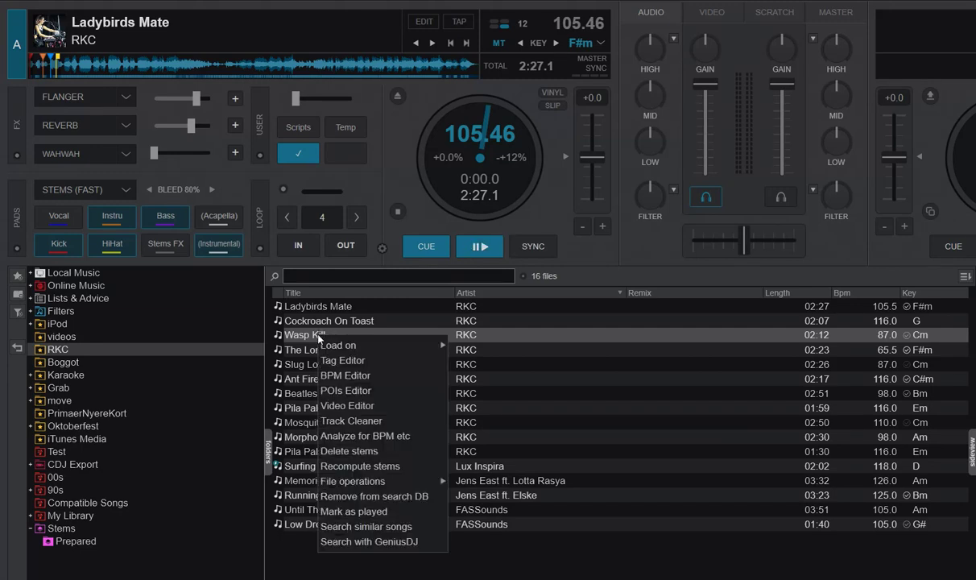
mouse_move(362, 481)
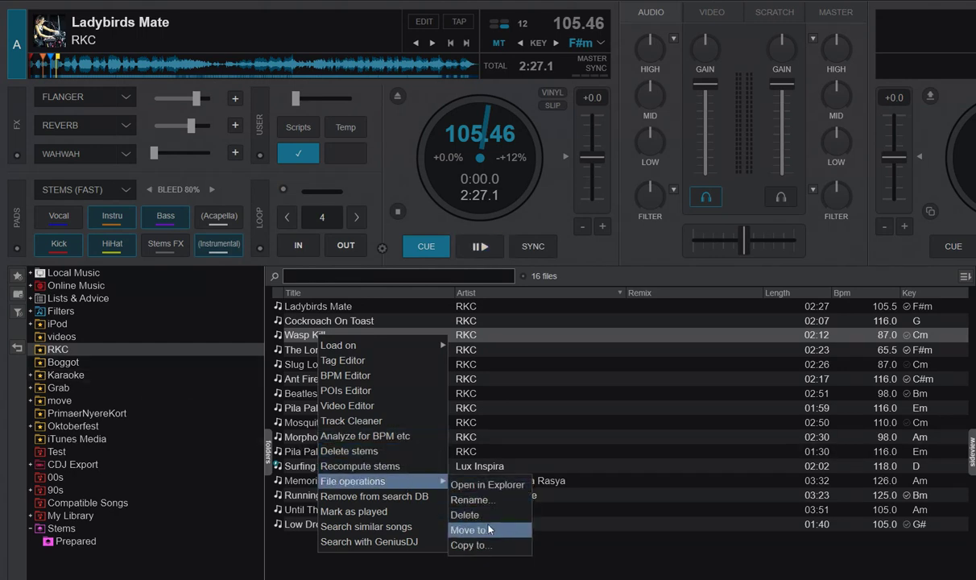
left_click(472, 529)
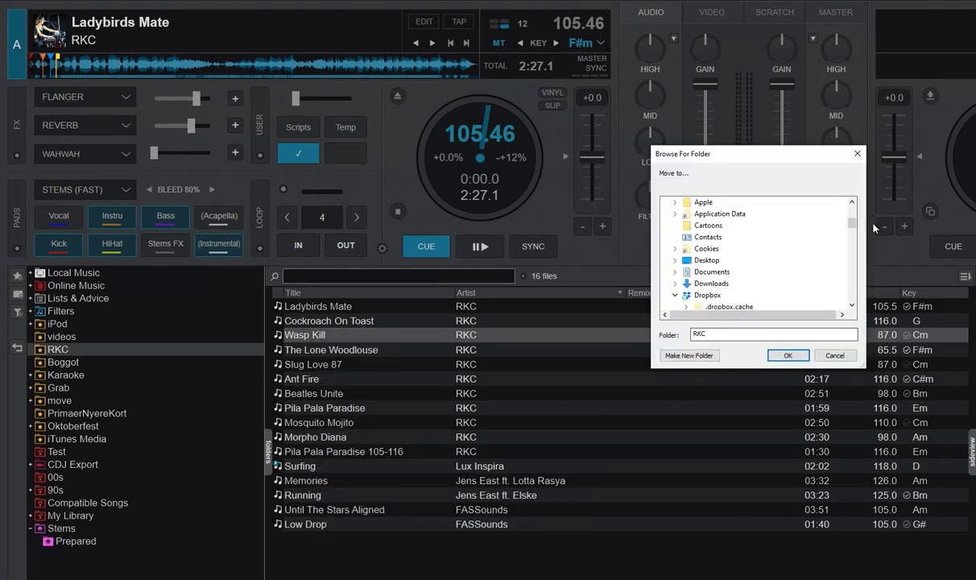
left_click_drag(852, 225, 852, 231)
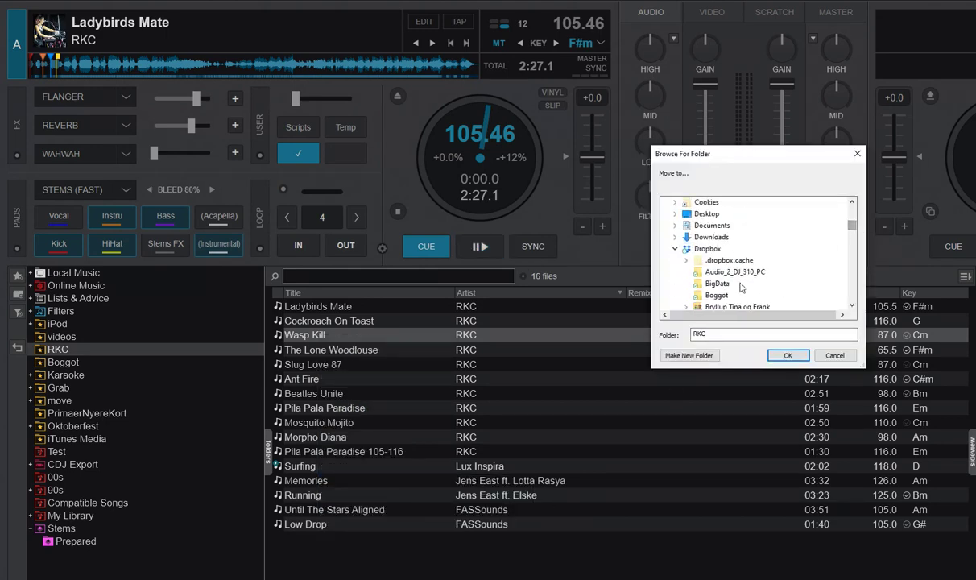
left_click(715, 295)
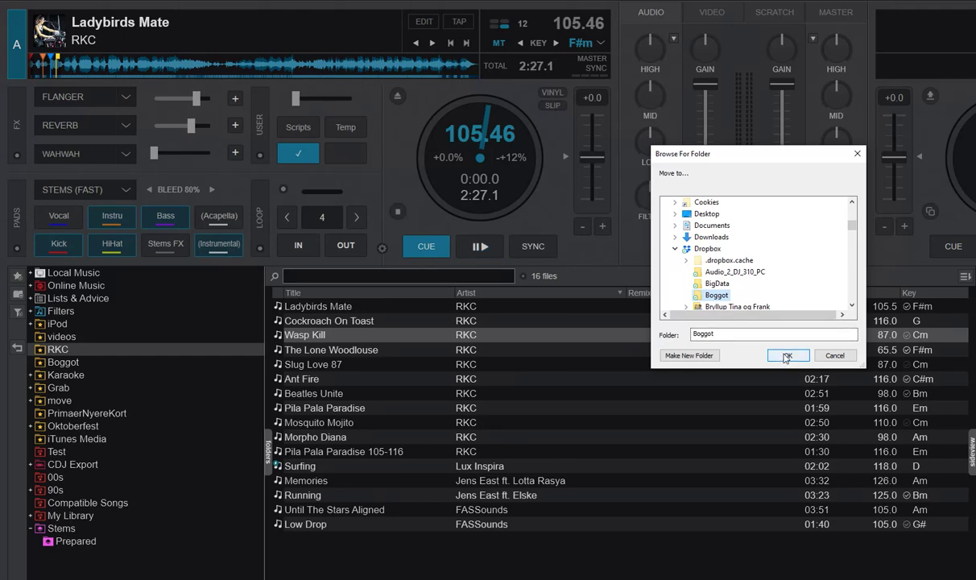
left_click(787, 356)
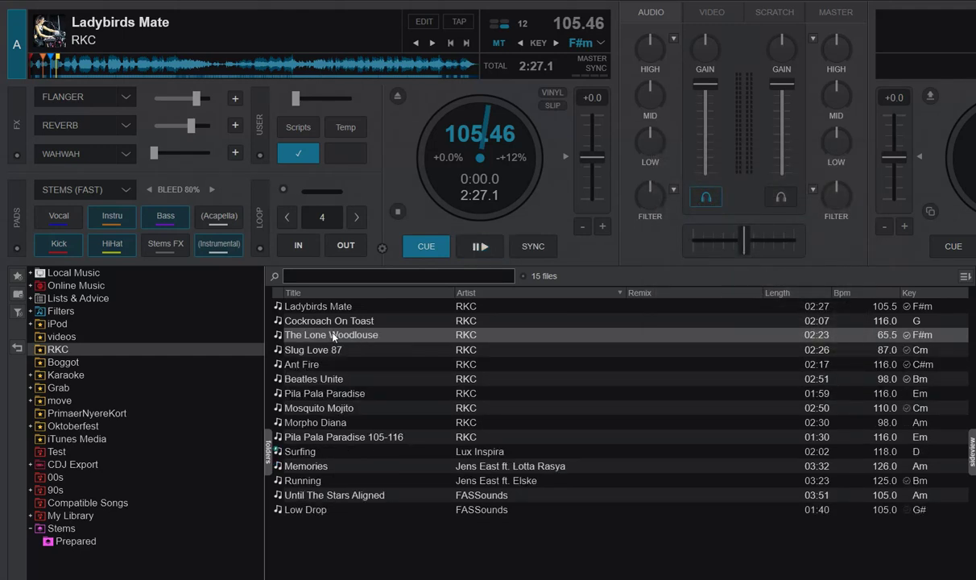
Check Wasp Kill in the Boggot folder, switch to File Explorer and select the matching Boggot subfolder in Documents\VirtualDJ\Stems
left_click(66, 363)
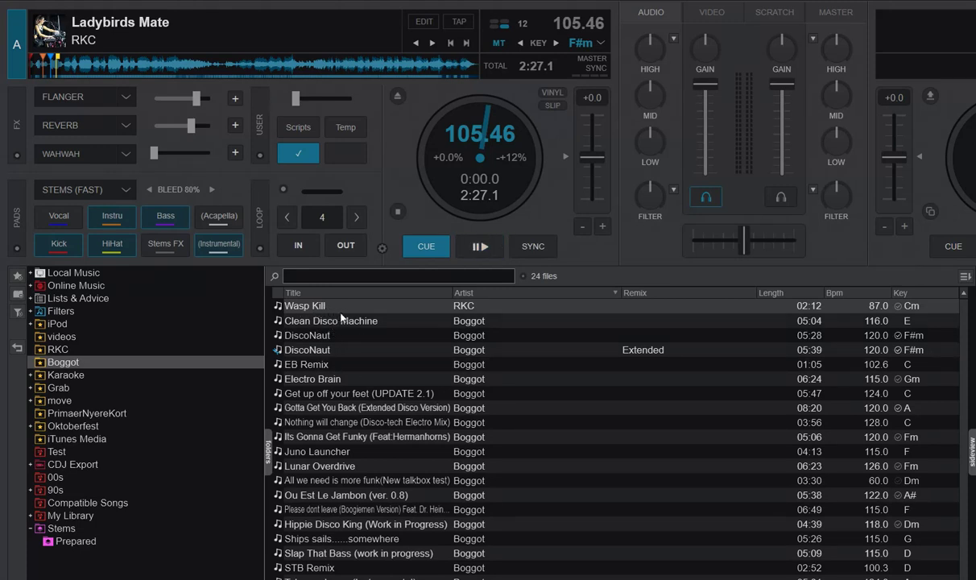
key("alt+Tab")
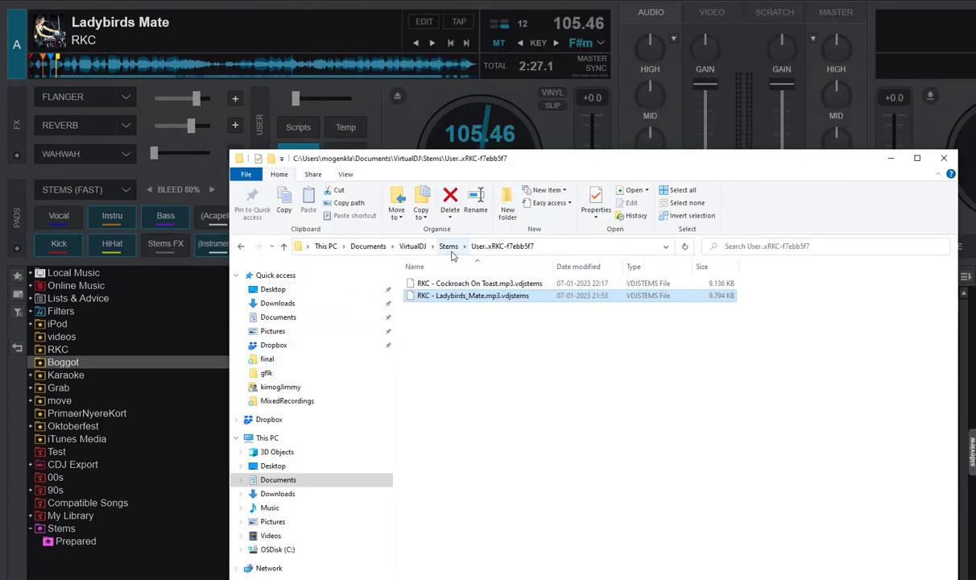
left_click(447, 245)
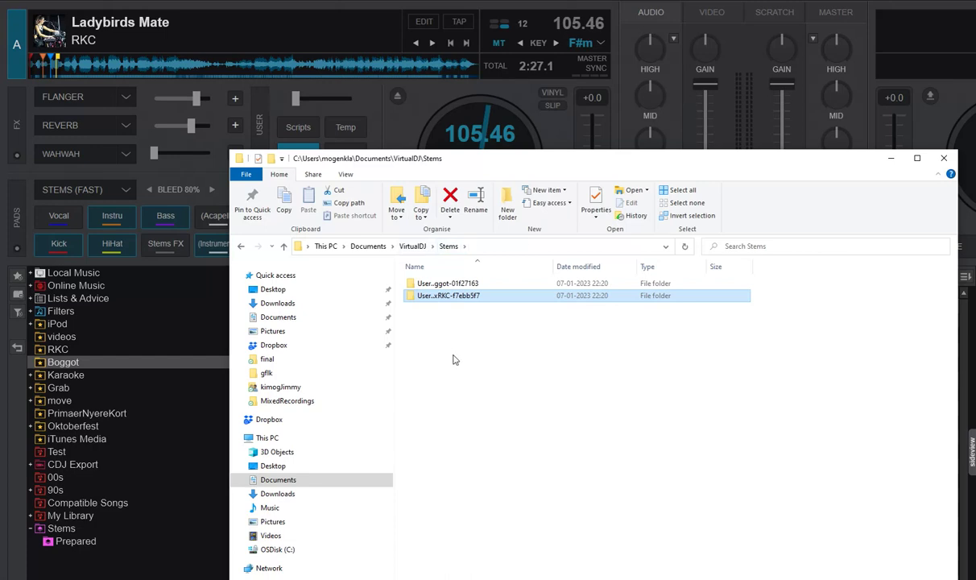
left_click(431, 286)
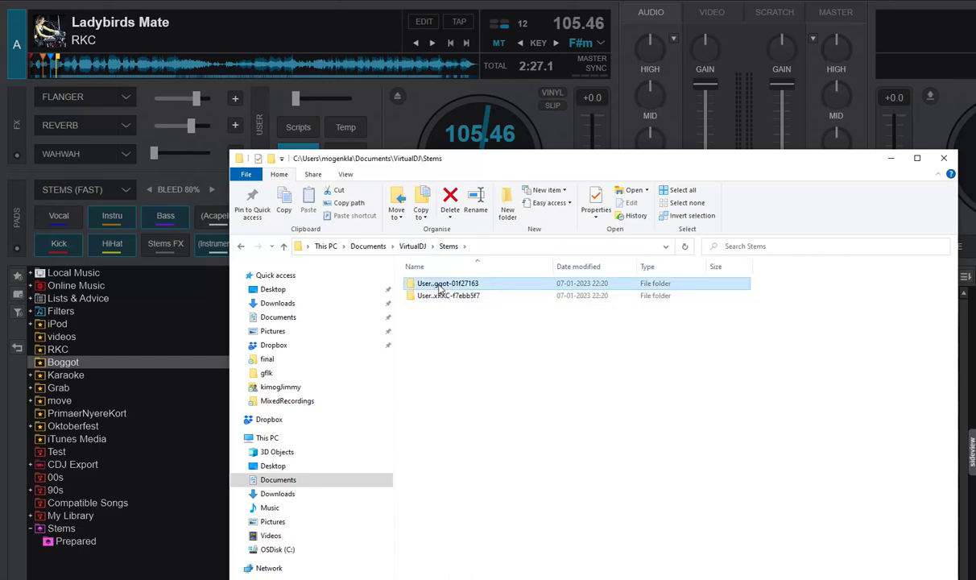
Check the stem file in the Boggot stems subfolder, switch back to VirtualDJ and load Wasp Kill onto deck A
double_click(437, 287)
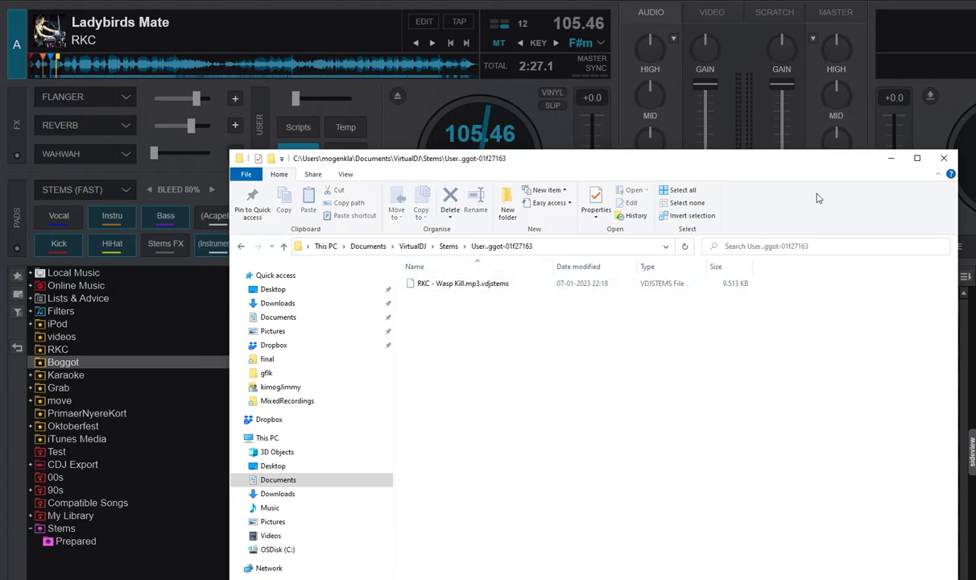
left_click(889, 158)
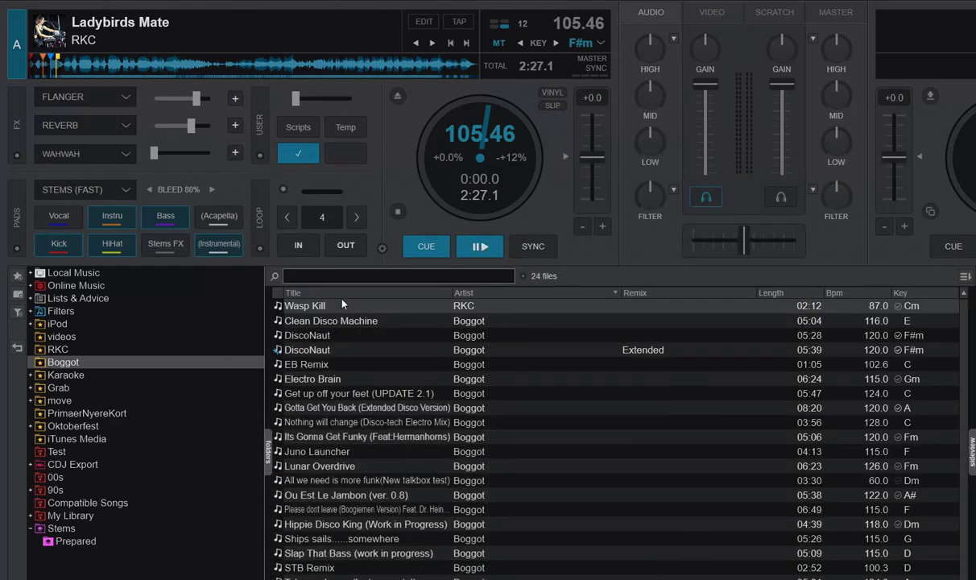
left_click_drag(342, 305, 435, 161)
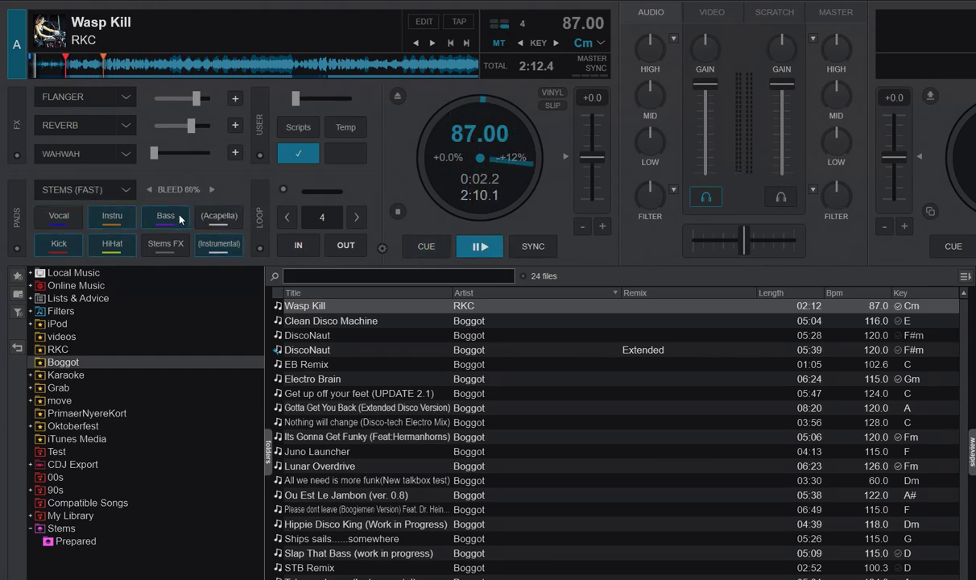
Isolate the HiHat stem of the playing Wasp Kill track, toggle the Instru, Bass, Vocal and Kick stems, and stop at the cue point
left_click(114, 240)
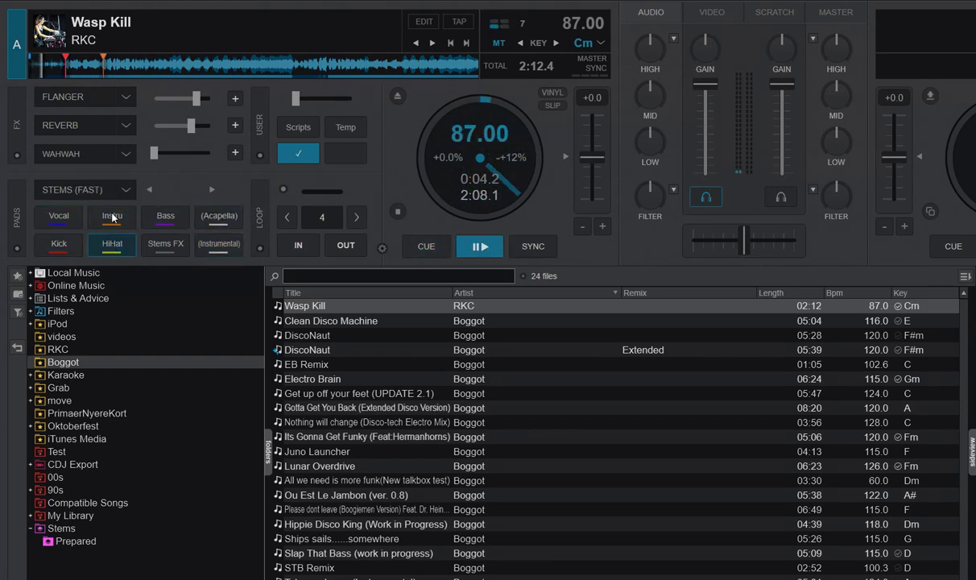
left_click(113, 215)
left_click(165, 216)
left_click(60, 214)
left_click(59, 243)
left_click(425, 247)
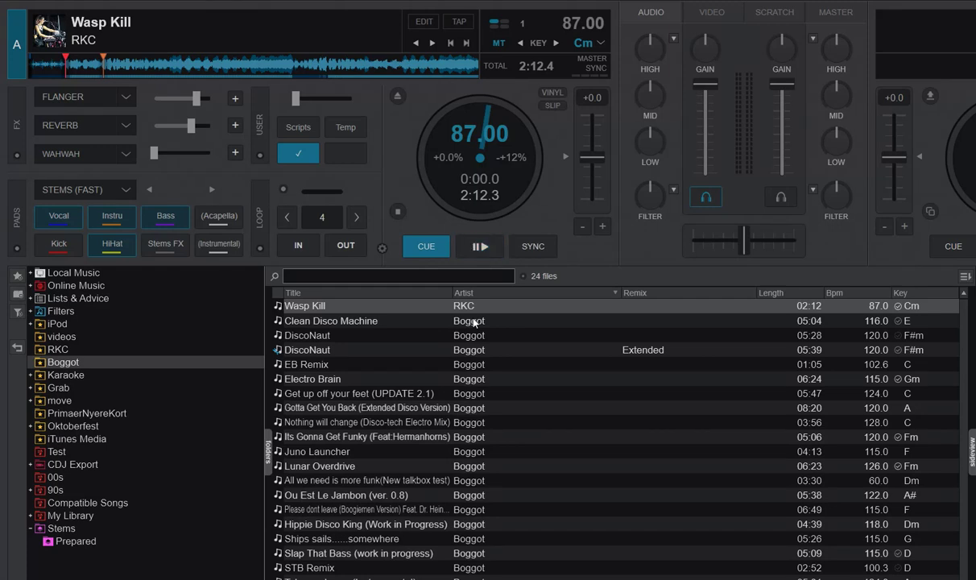
Check the Dropbox RKC folder in File Explorer for stem files stored beside their tracks, and return to VirtualDJ
key("alt+Tab")
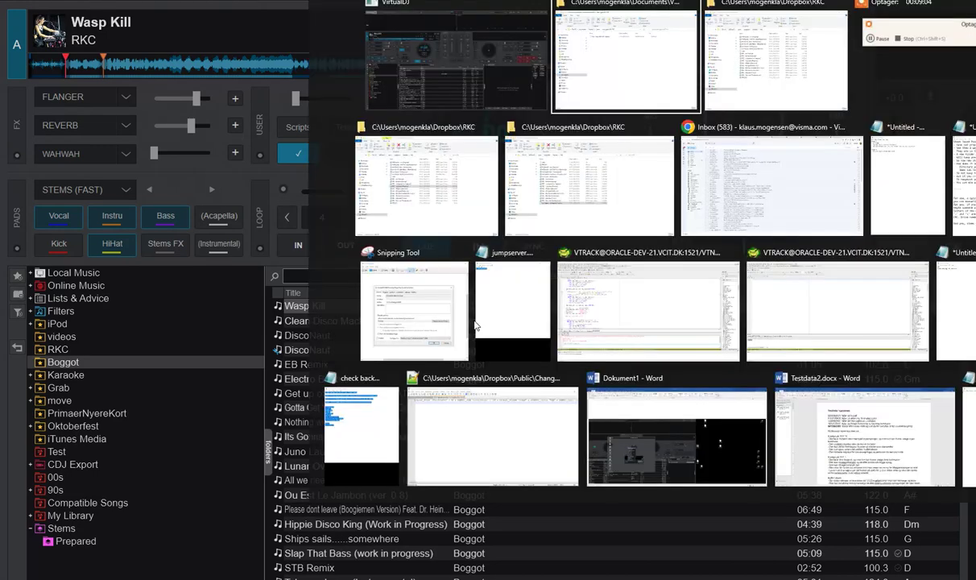
key("alt+Tab")
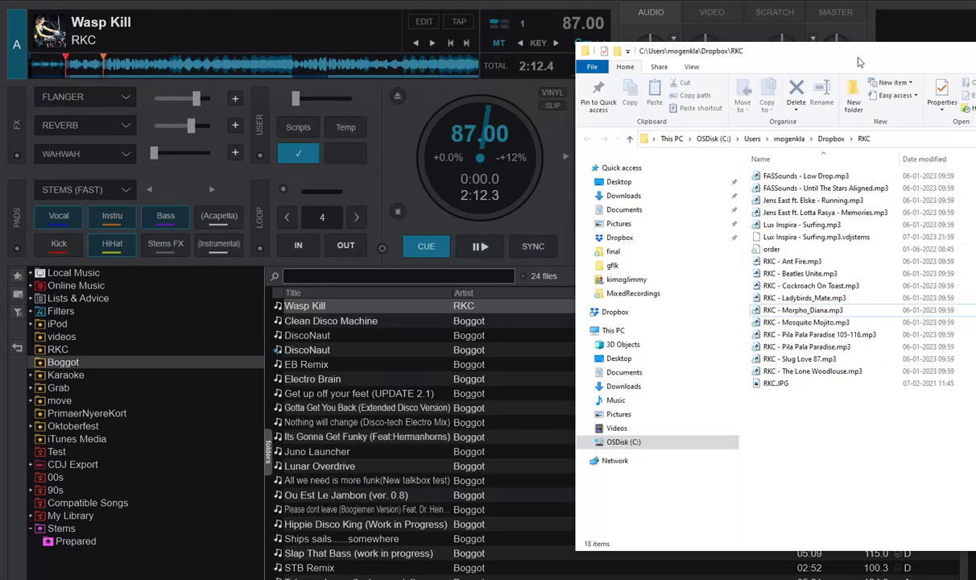
left_click_drag(815, 12, 507, 83)
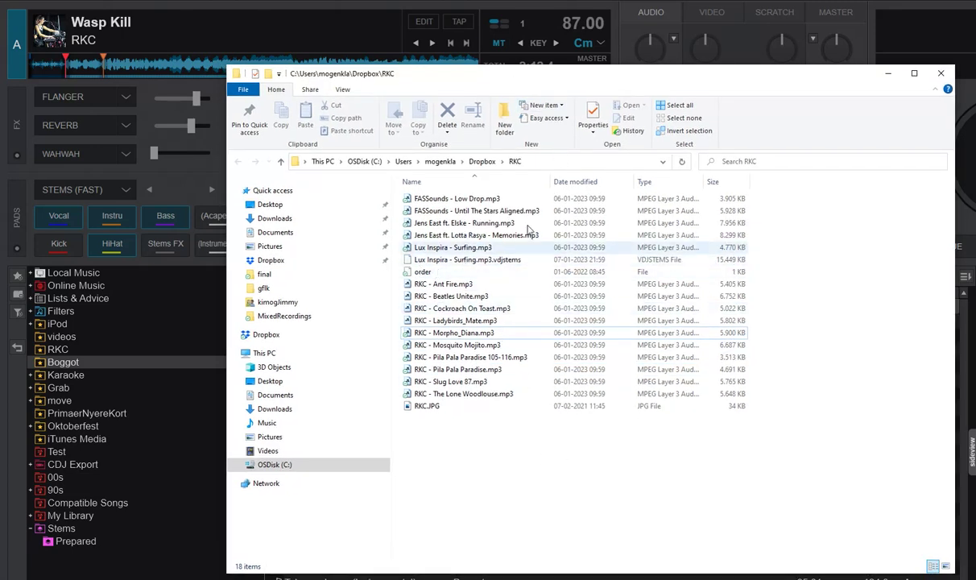
left_click(888, 74)
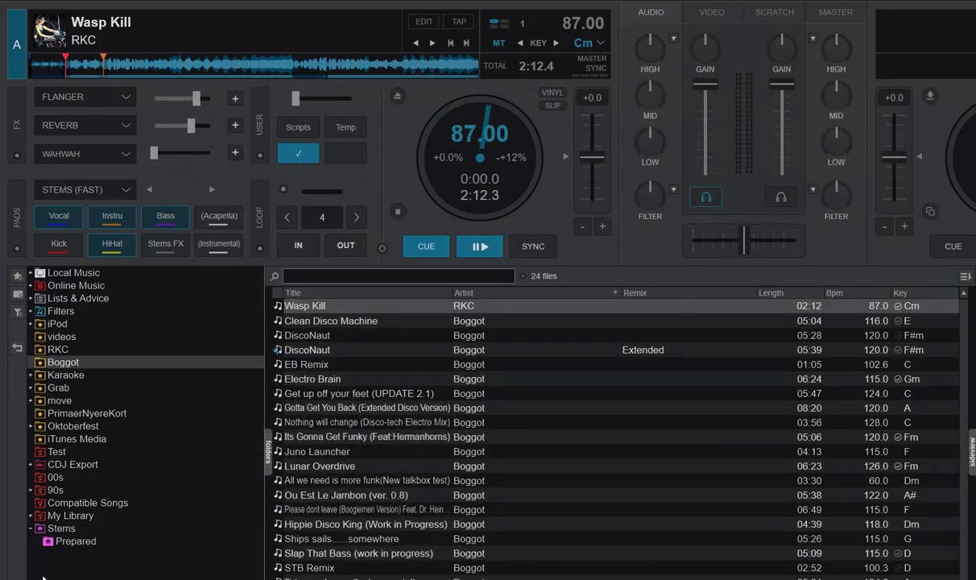
Load Surfing from the Prepared stems list onto deck A, play it, and stop it at the cue point
left_click(71, 541)
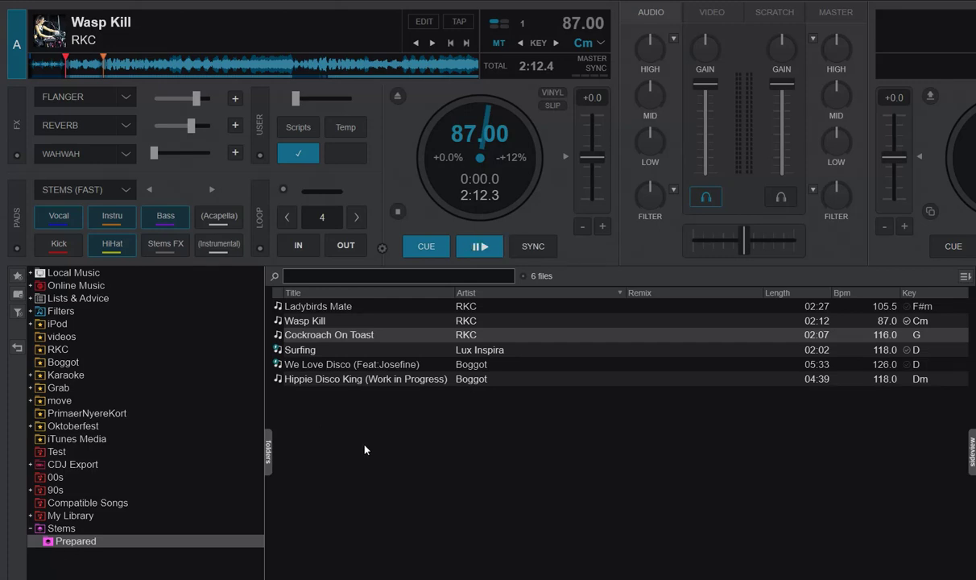
left_click_drag(475, 349, 460, 233)
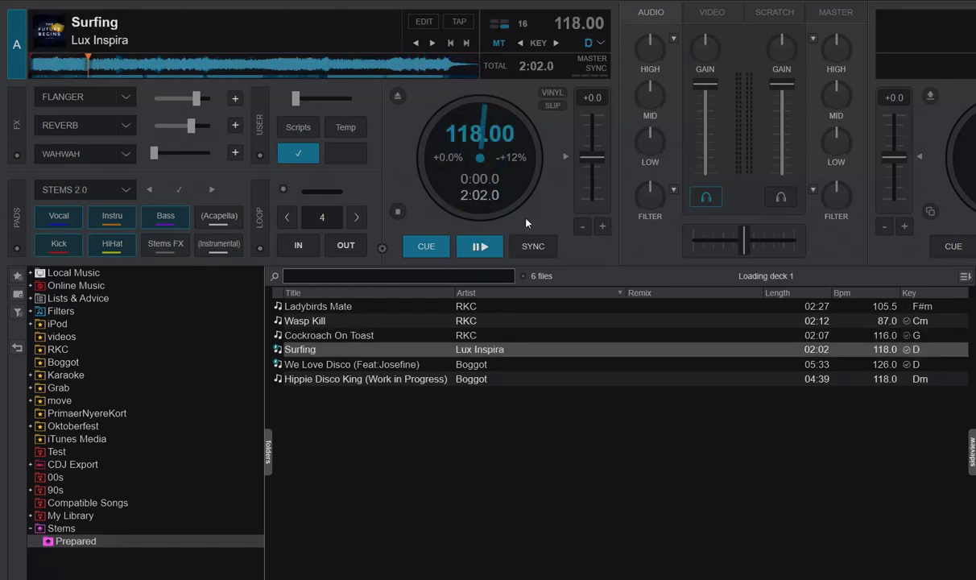
left_click(480, 246)
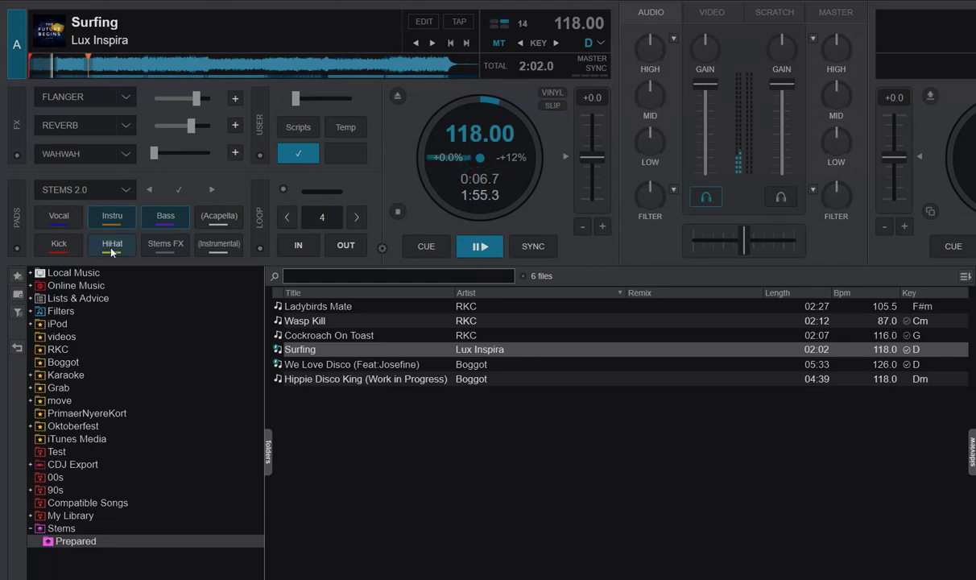
left_click(425, 243)
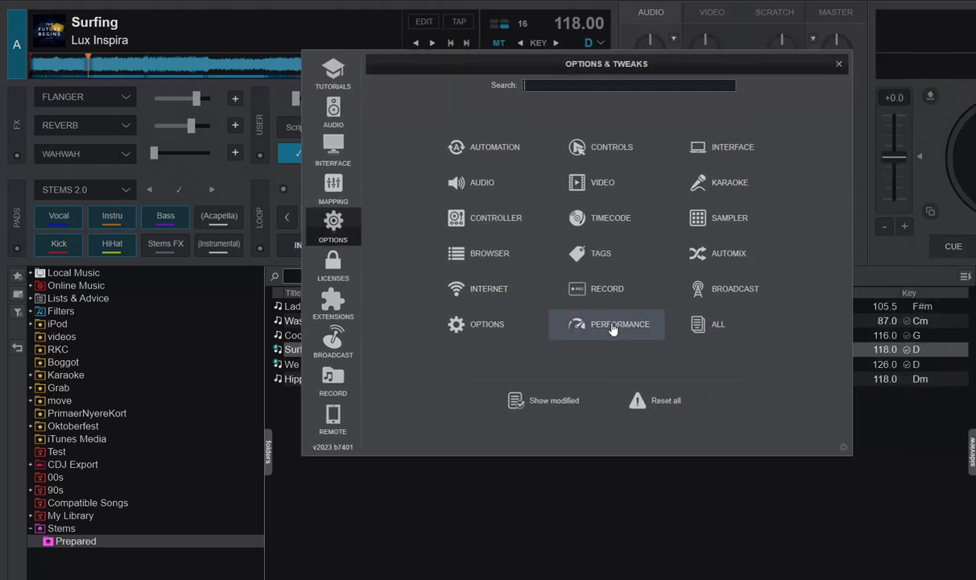
Open the performance options to examine the stemsSavedFolder setting
left_click(612, 328)
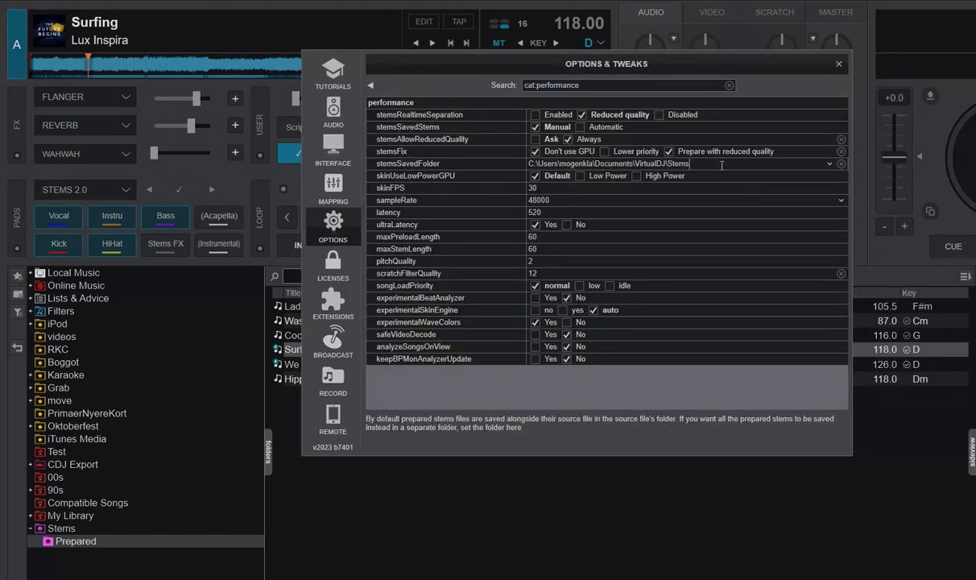